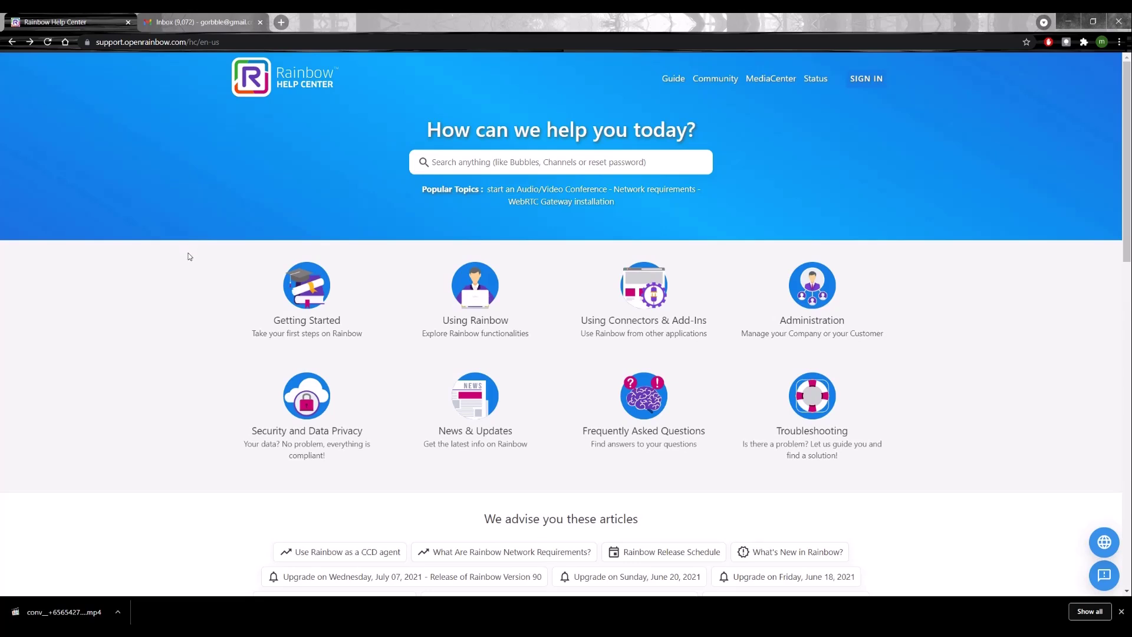
Step: In Gmail, open the M1 Onboarding Rainbow invitation e-mail and scroll through it
{"action": "left_click", "coordinate": [204, 23]}
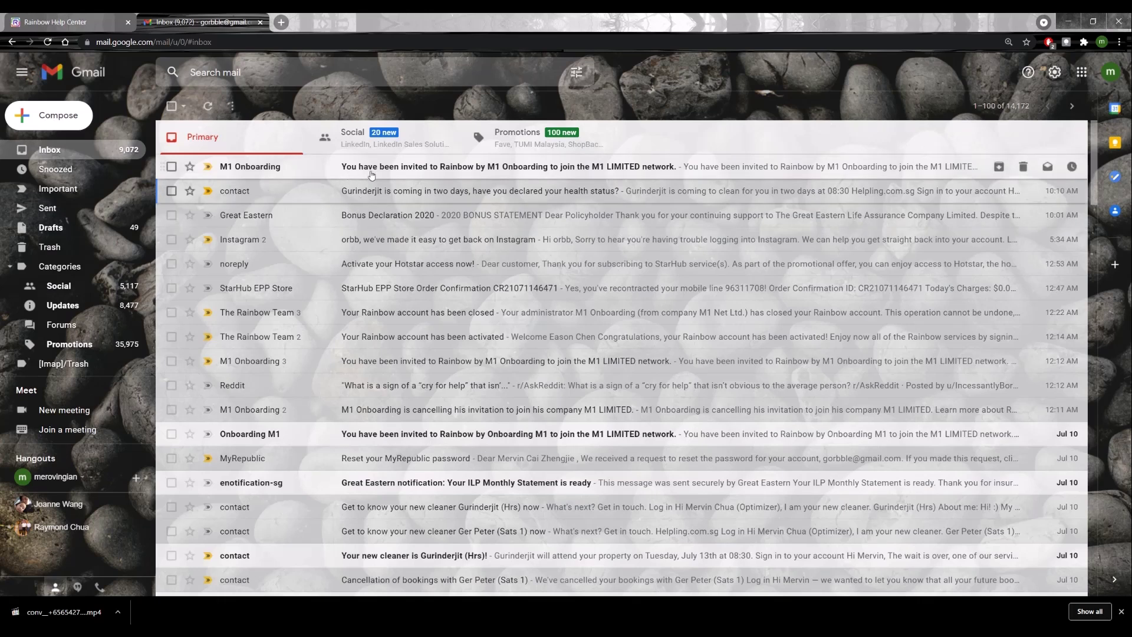
{"action": "left_click", "coordinate": [417, 169]}
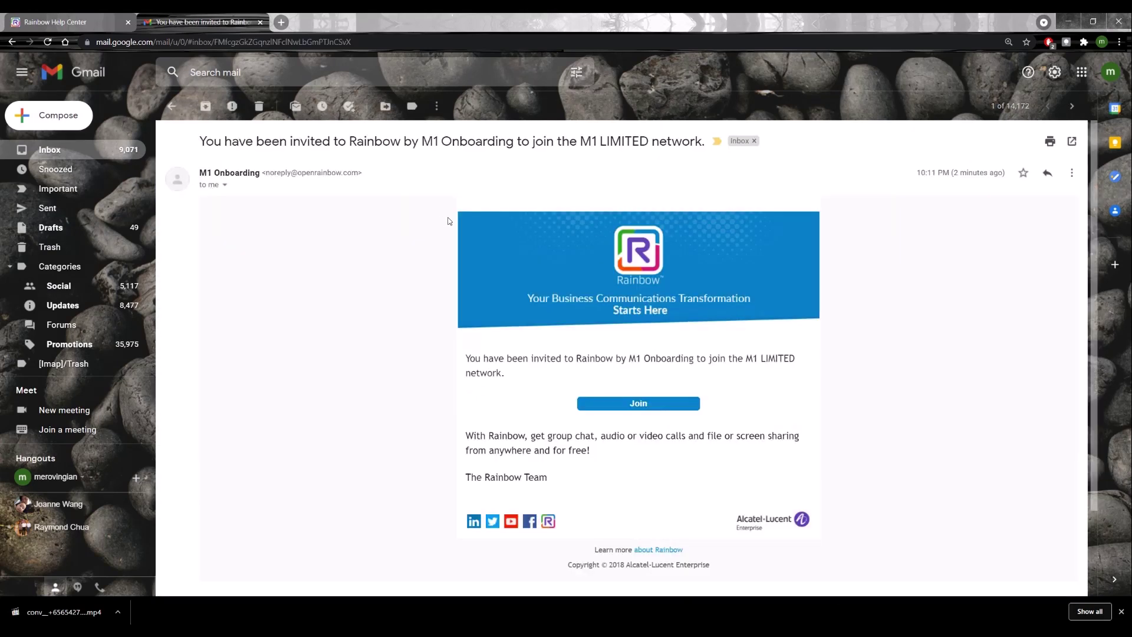
{"action": "scroll", "coordinate": [448, 221], "scroll_direction": "down", "scroll_amount": 1}
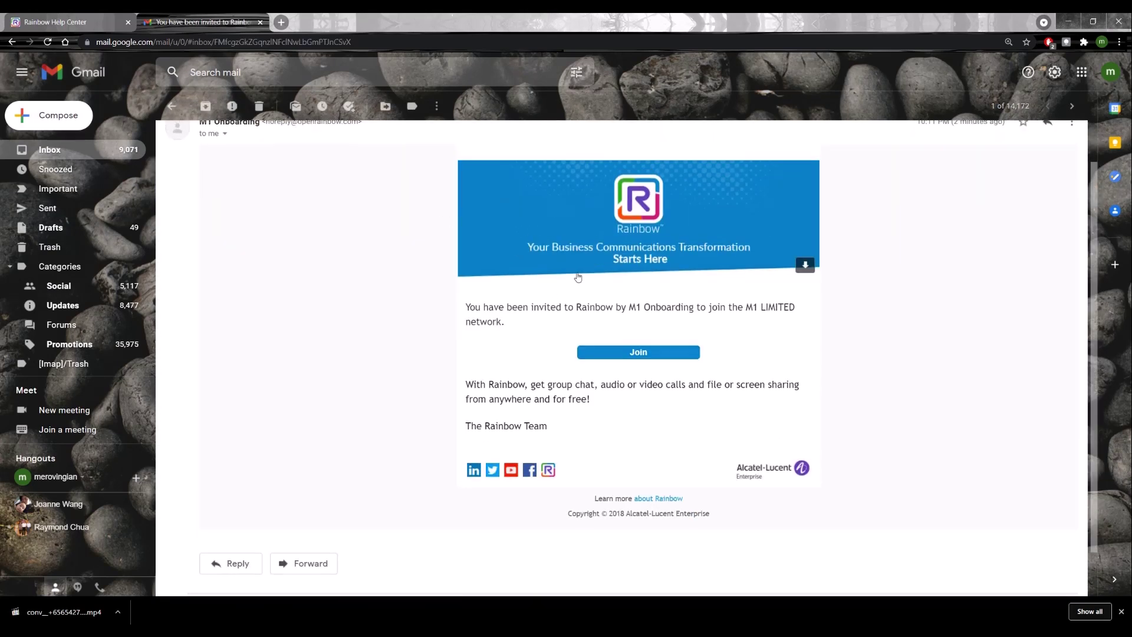
{"action": "scroll", "coordinate": [578, 277], "scroll_direction": "up", "scroll_amount": 1}
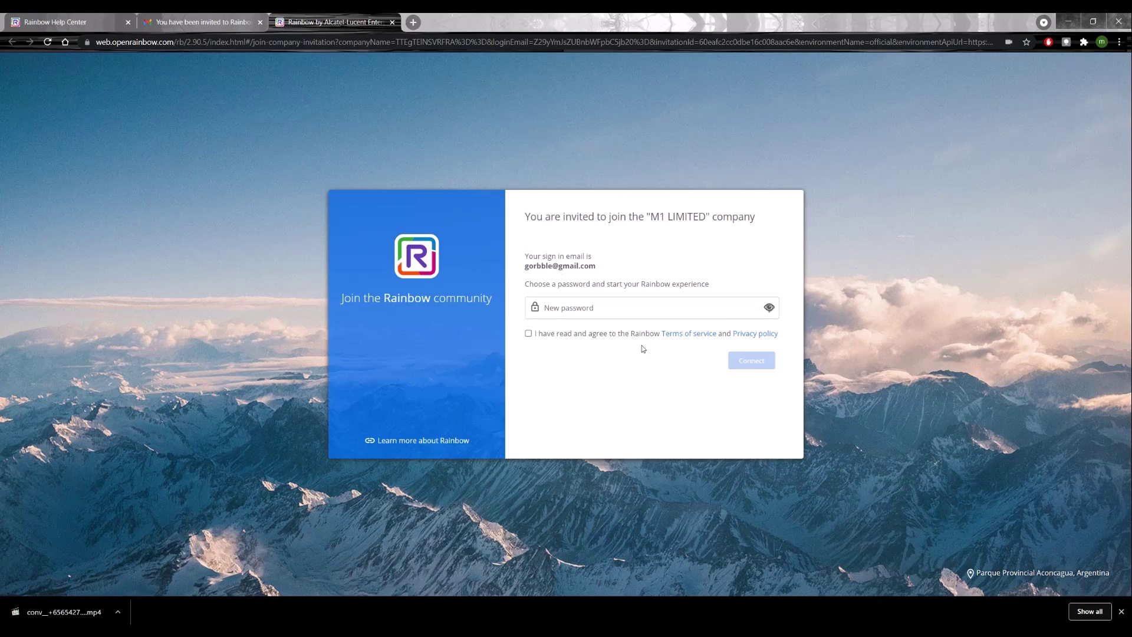
Step: Set a new account password, accept the terms and privacy policy, and accept the invitation
{"action": "left_click", "coordinate": [591, 309]}
{"action": "type", "text": "******"}
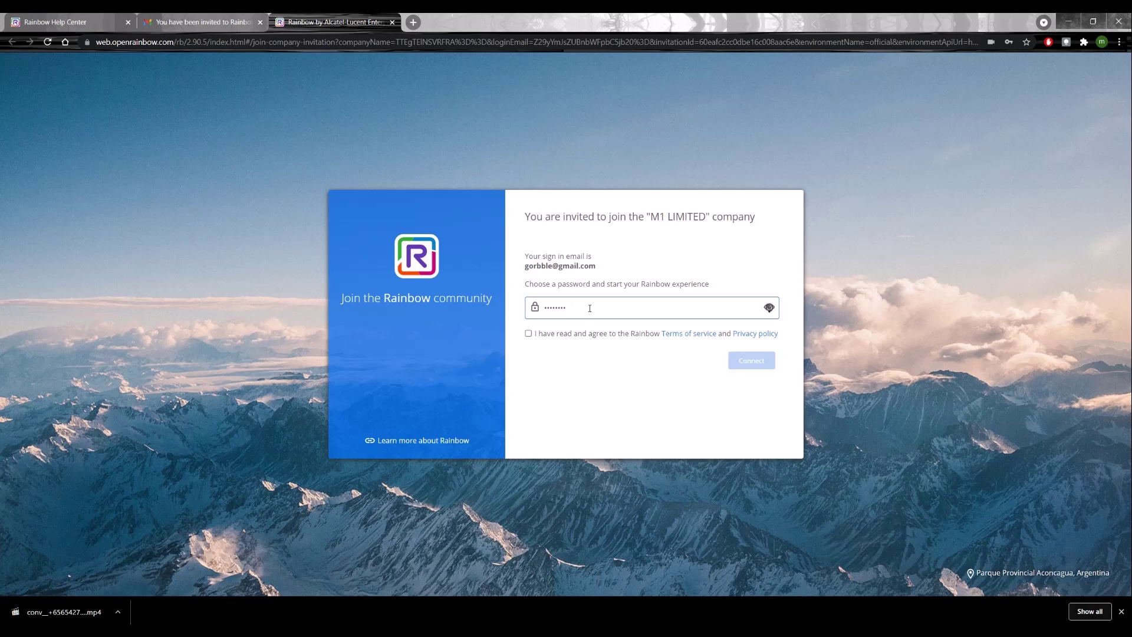
{"action": "left_click", "coordinate": [528, 334]}
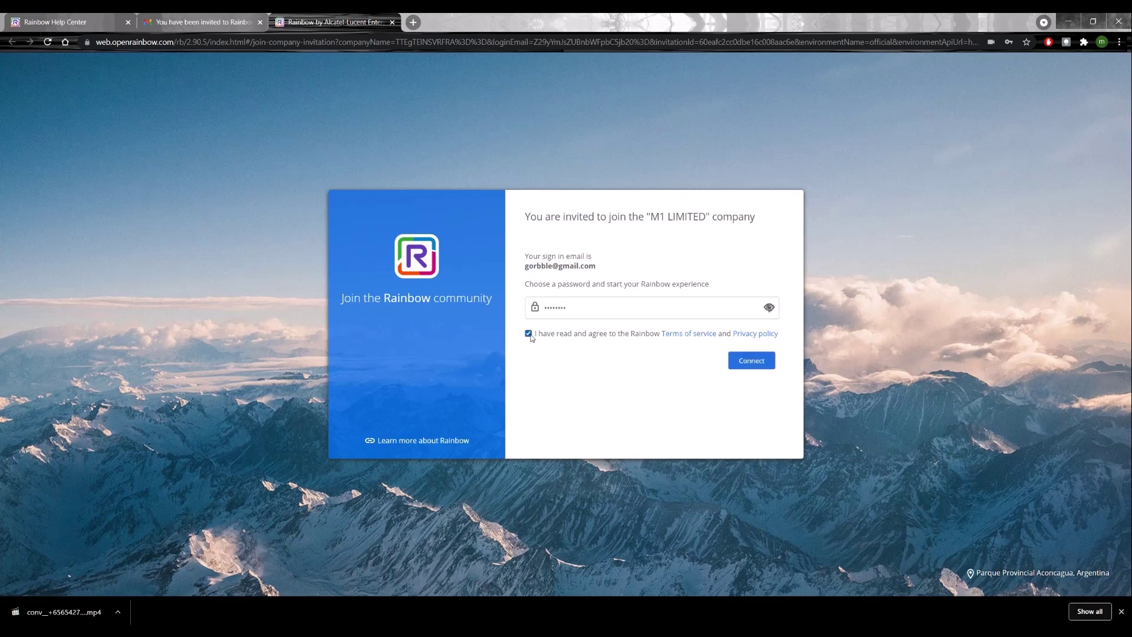
{"action": "left_click", "coordinate": [761, 364]}
Step: Fill in the user's first and last name, keep Singapore as country, and skip the avatar
{"action": "left_click", "coordinate": [580, 291]}
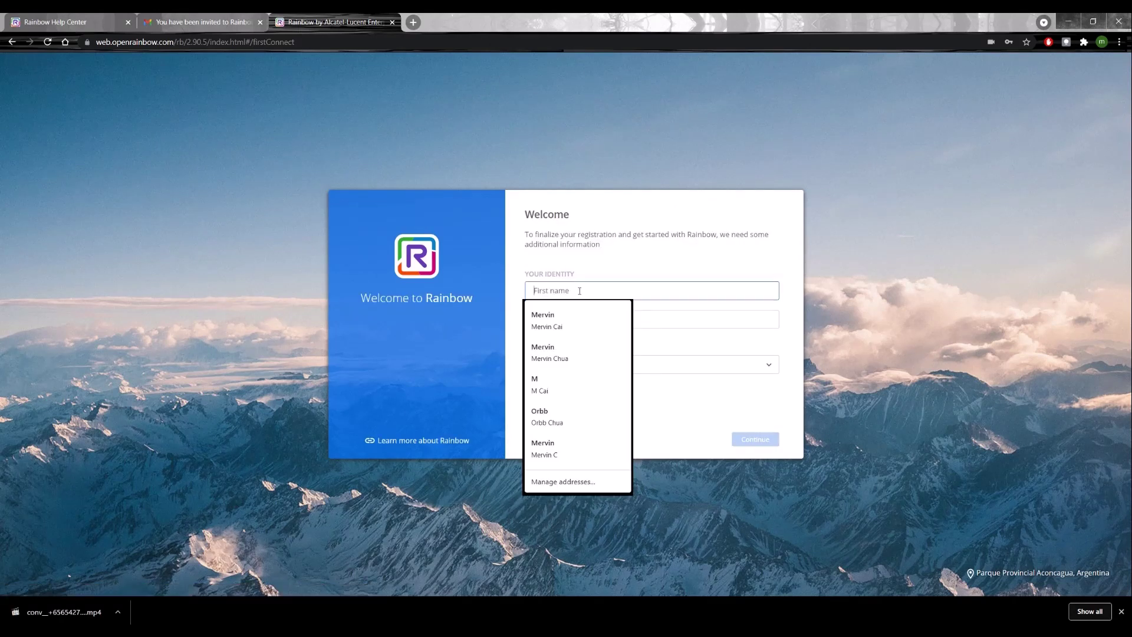
{"action": "key", "text": "Tab"}
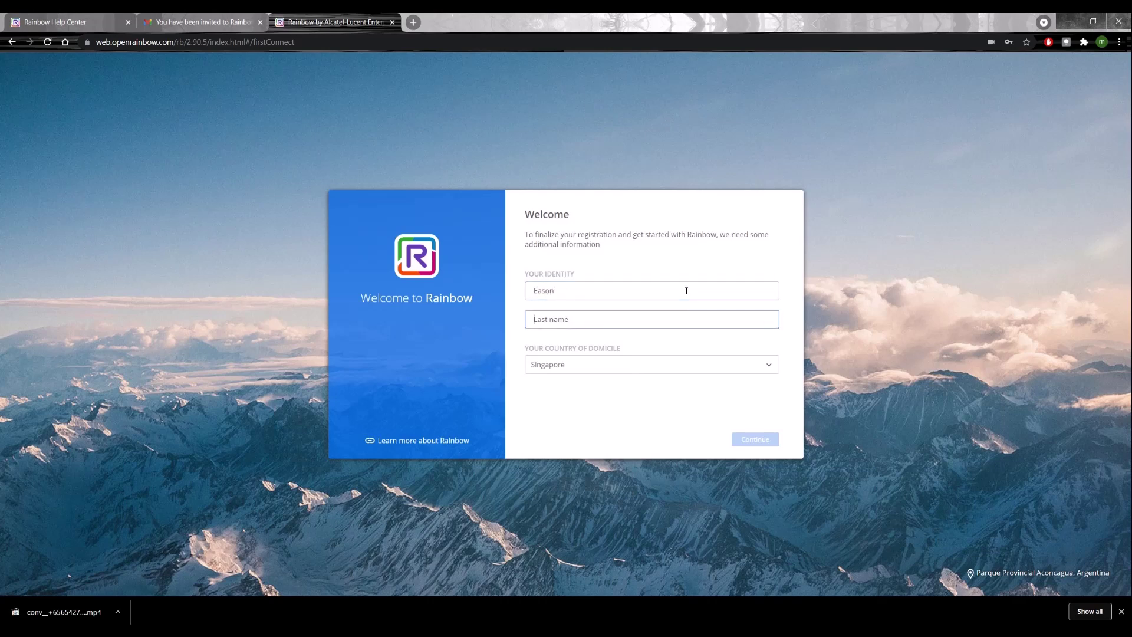
{"action": "key", "text": "Tab"}
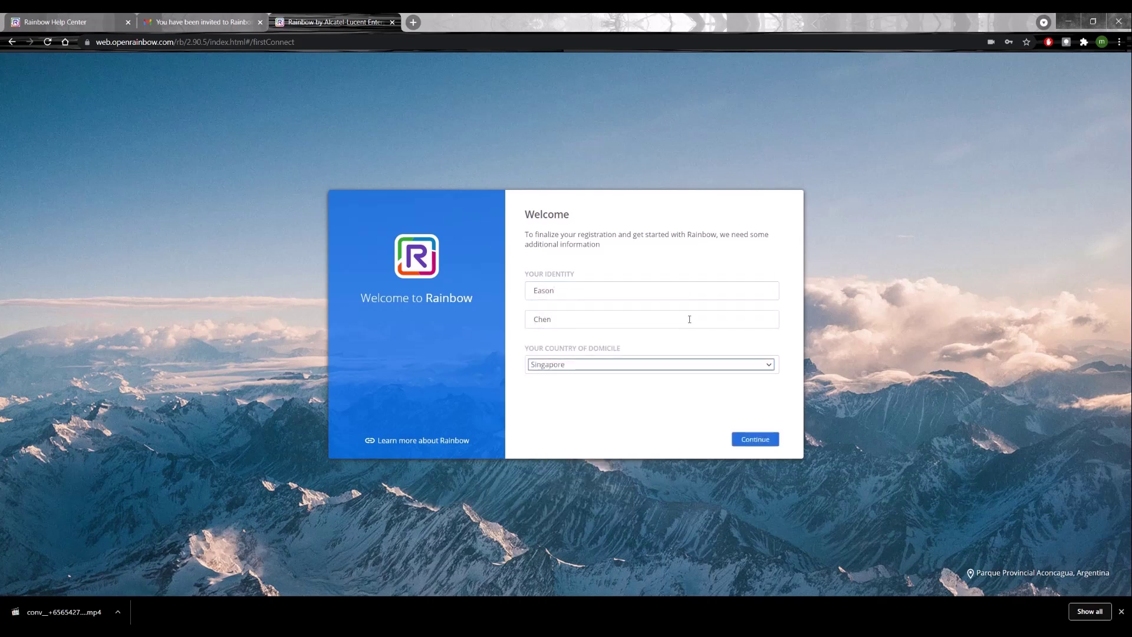
{"action": "left_click", "coordinate": [648, 366]}
{"action": "left_click", "coordinate": [649, 367]}
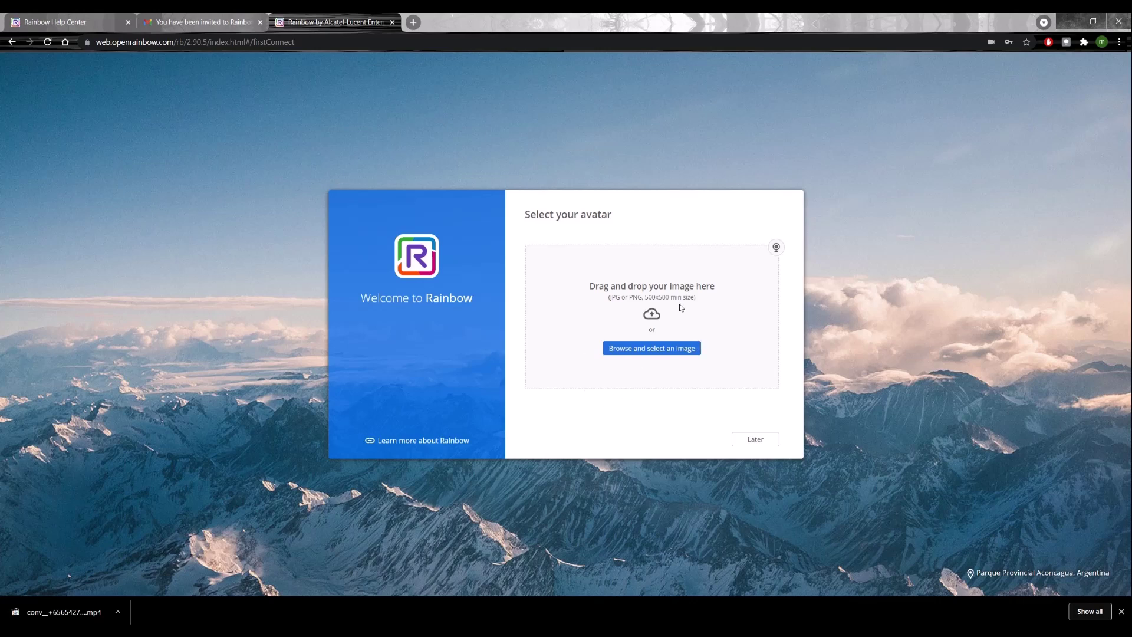
{"action": "left_click", "coordinate": [761, 442]}
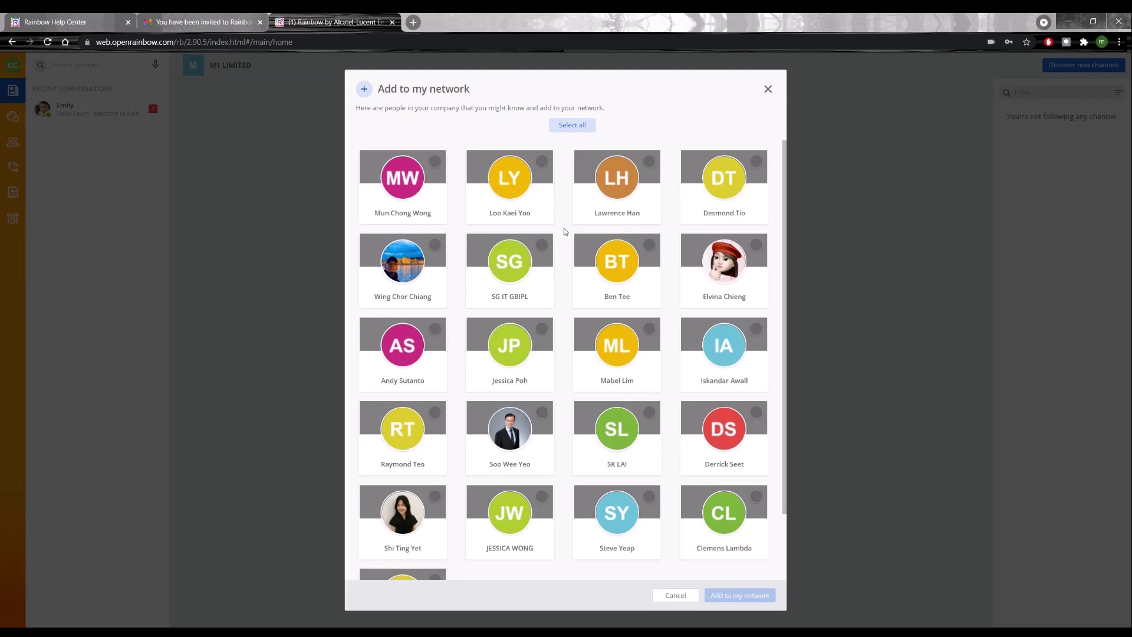
Step: Add all suggested colleagues to the network, then postpone the welcome tour
{"action": "left_click", "coordinate": [576, 126]}
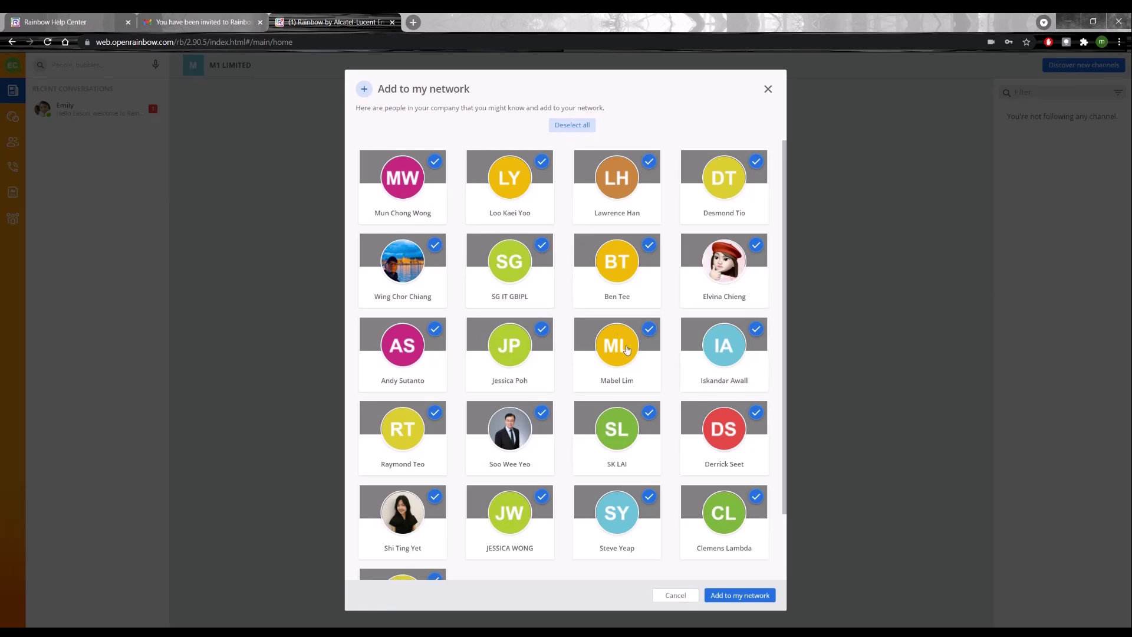
{"action": "left_click", "coordinate": [676, 596]}
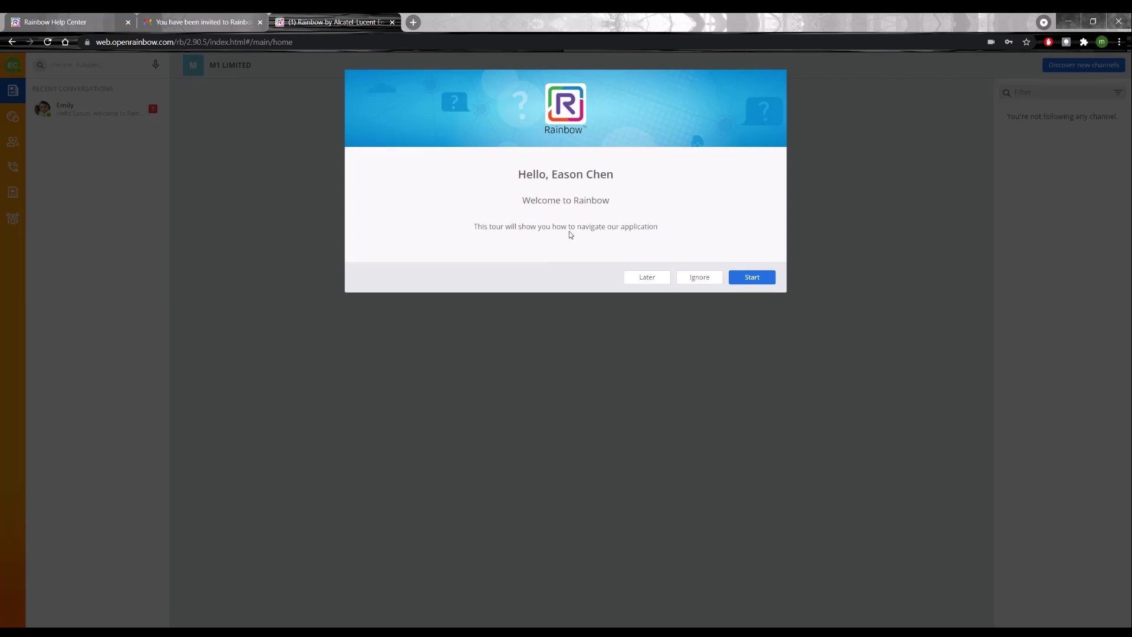
{"action": "left_click", "coordinate": [653, 277]}
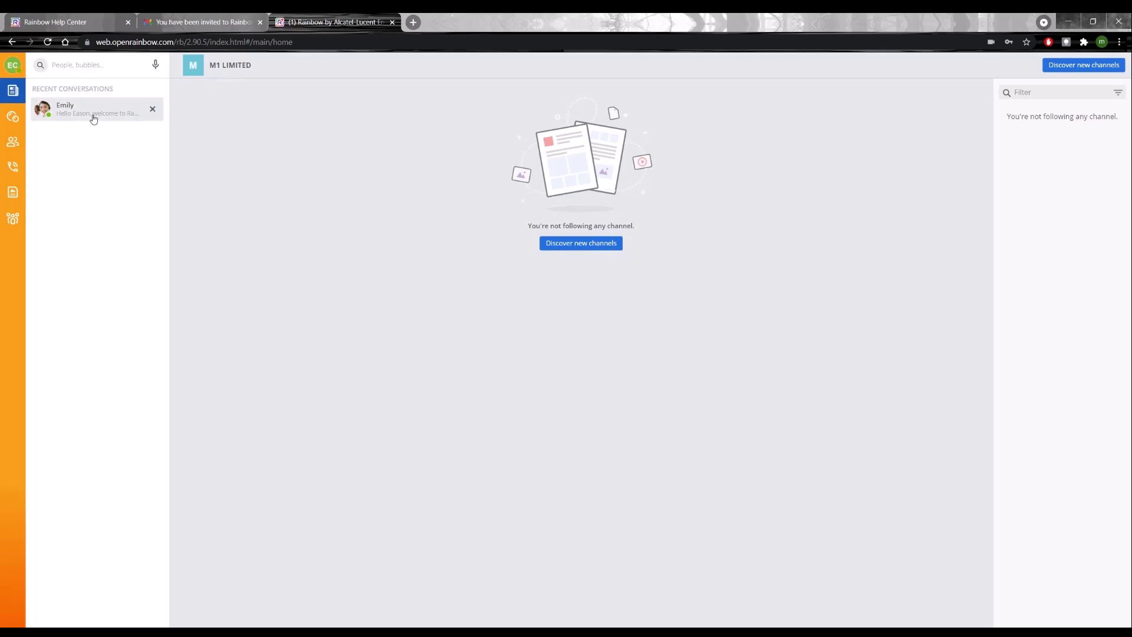
Step: Log out from the EC avatar menu and sign back in with the saved e-mail and password
{"action": "left_click", "coordinate": [13, 68]}
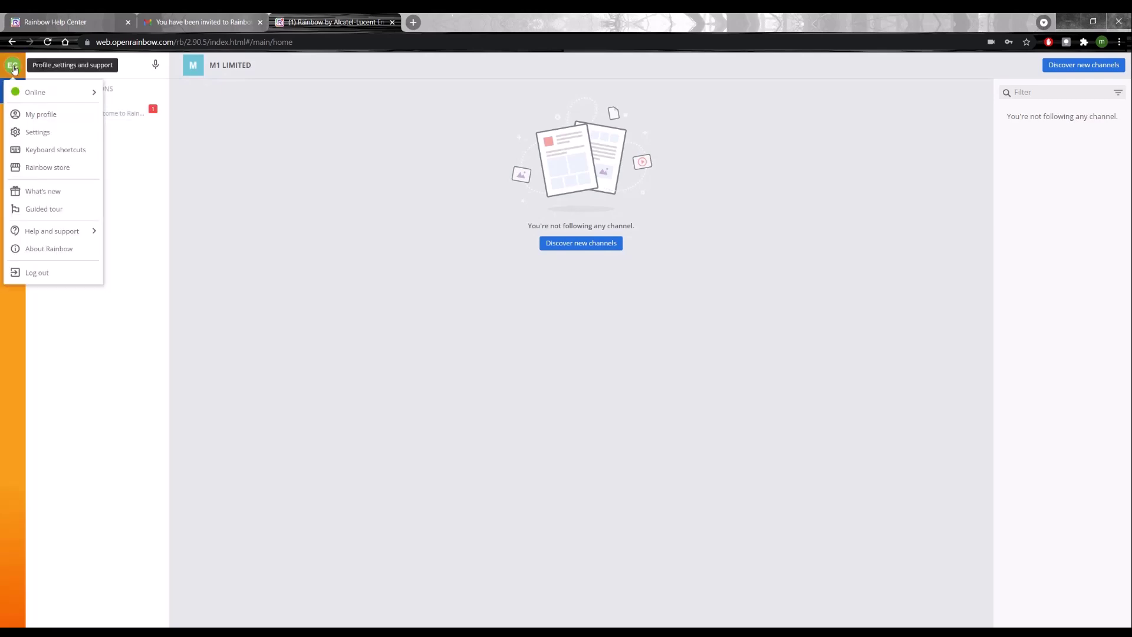
{"action": "left_click", "coordinate": [46, 273]}
{"action": "left_click", "coordinate": [678, 174]}
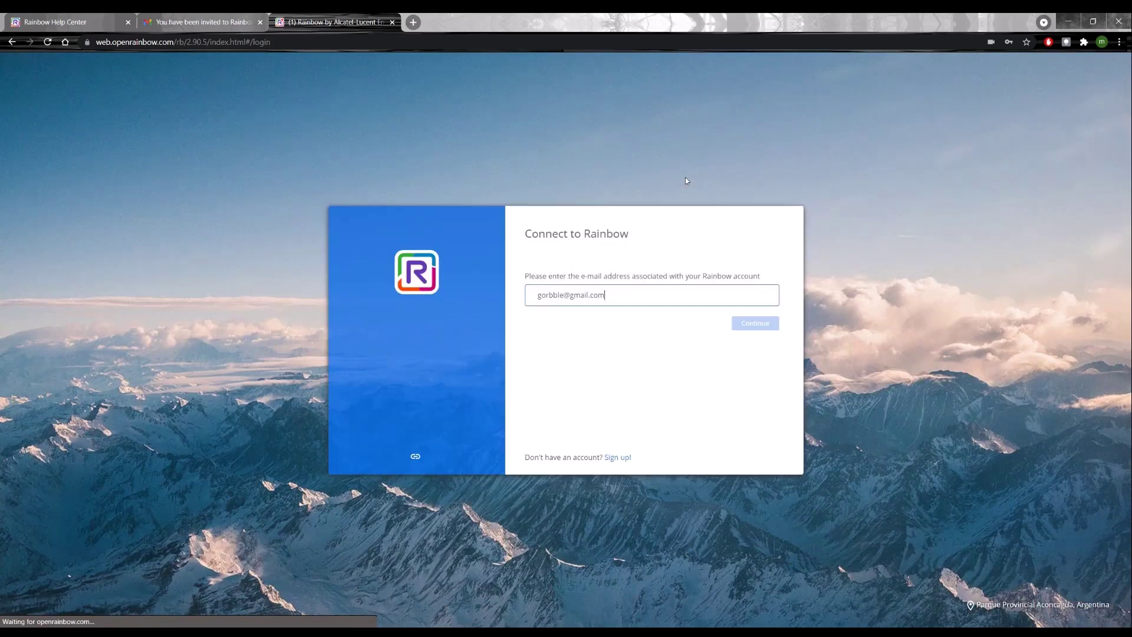
{"action": "left_click", "coordinate": [751, 326]}
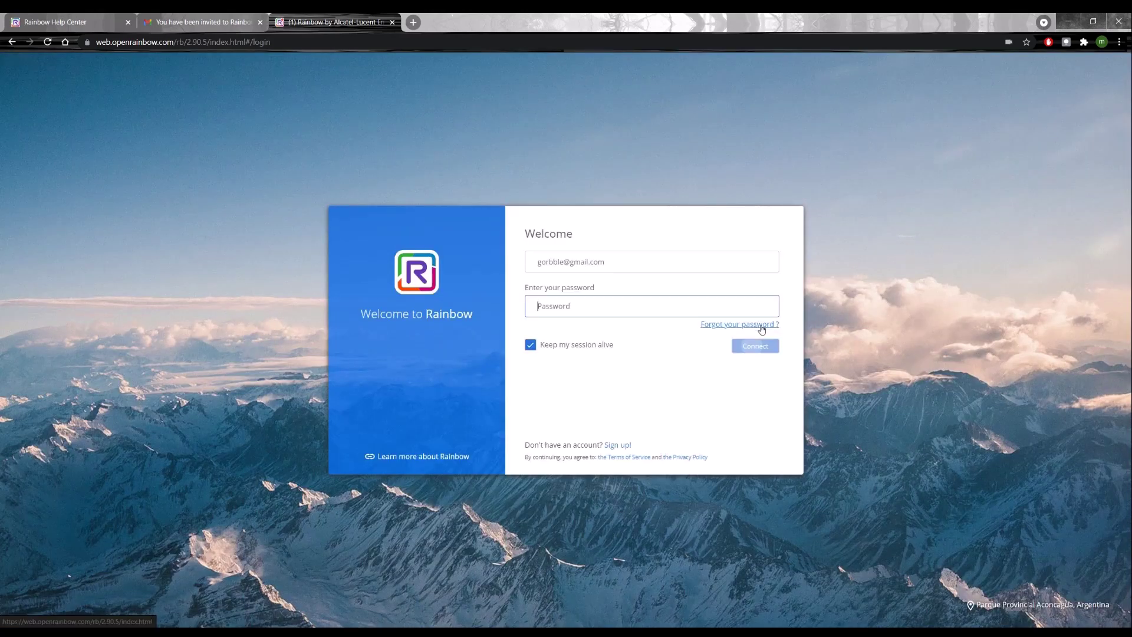
{"action": "type", "text": "••••••••"}
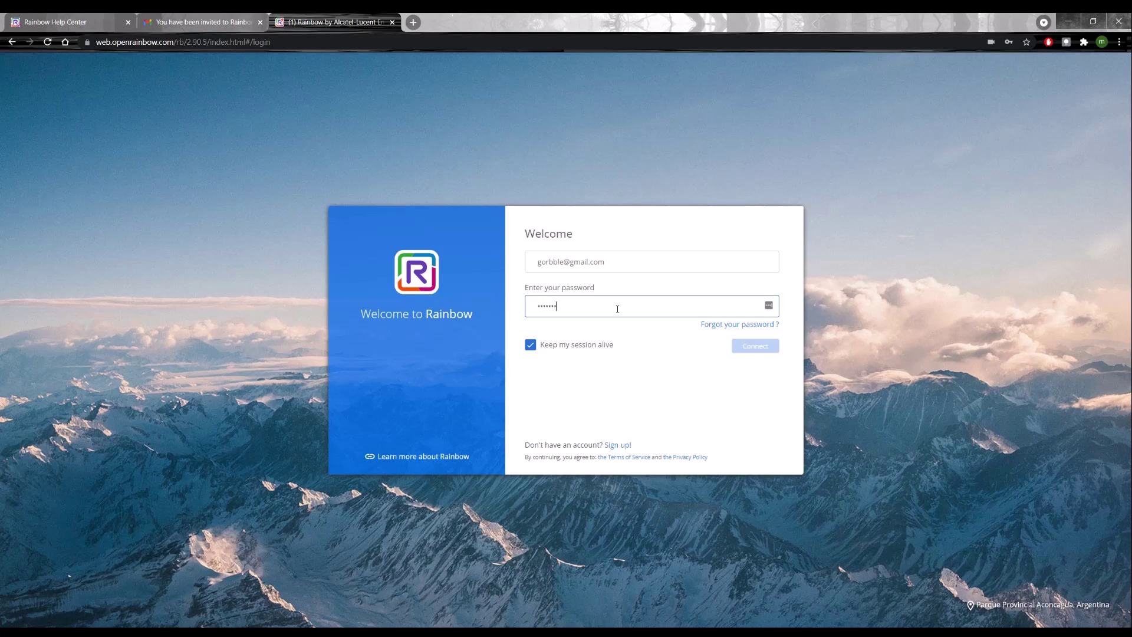
{"action": "key", "text": "Return"}
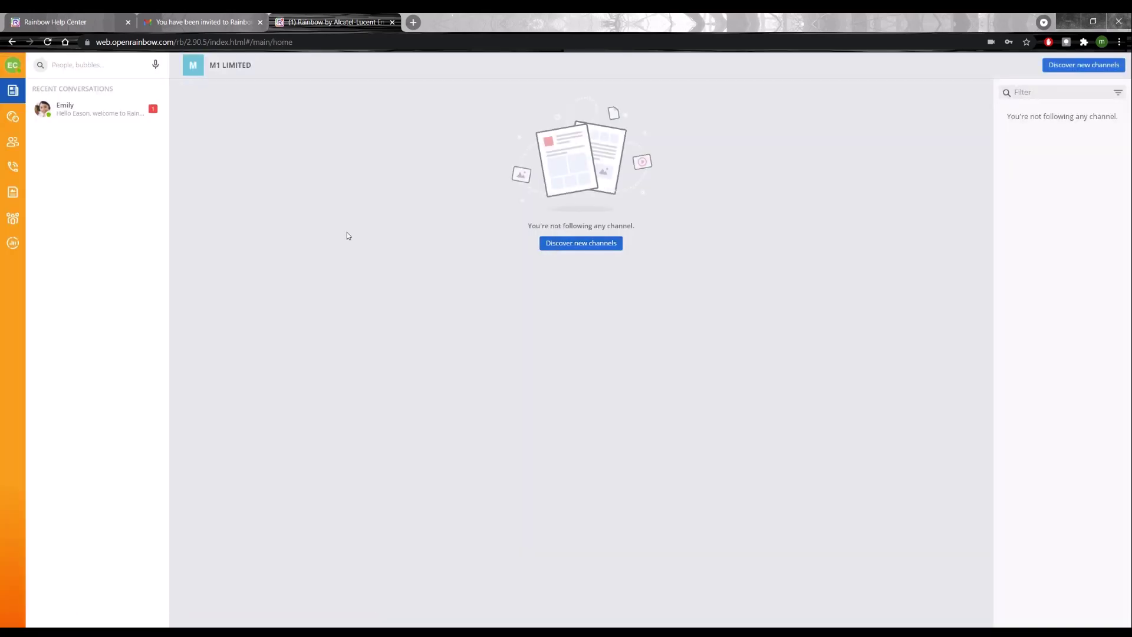
{"action": "left_click", "coordinate": [15, 249]}
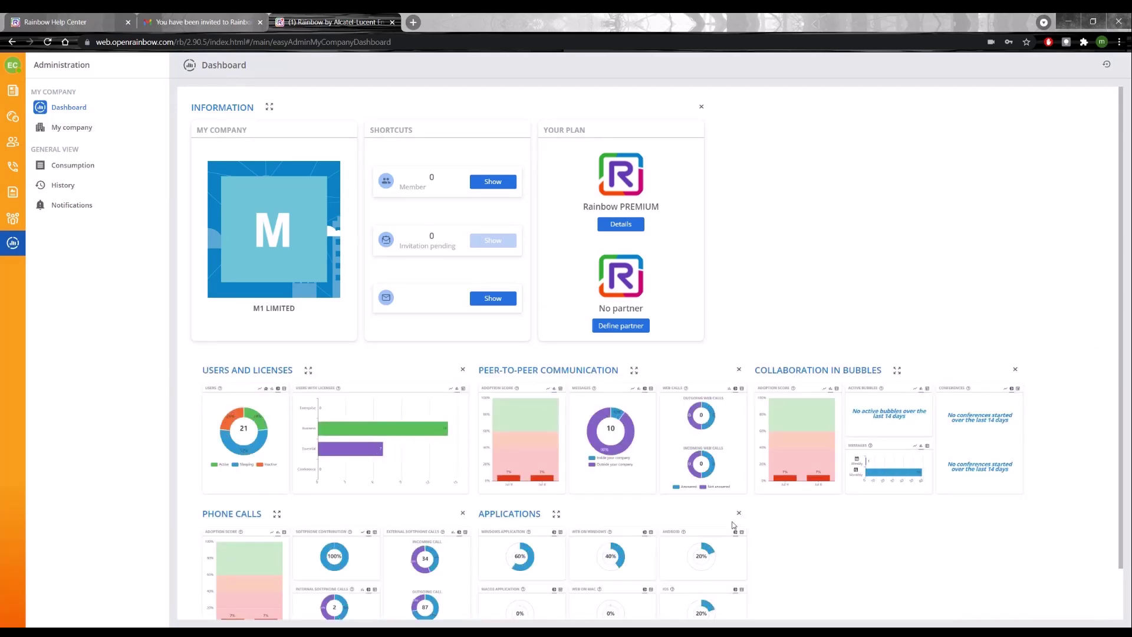
{"action": "scroll", "coordinate": [382, 411], "scroll_direction": "down", "scroll_amount": 1}
{"action": "left_click", "coordinate": [79, 129]}
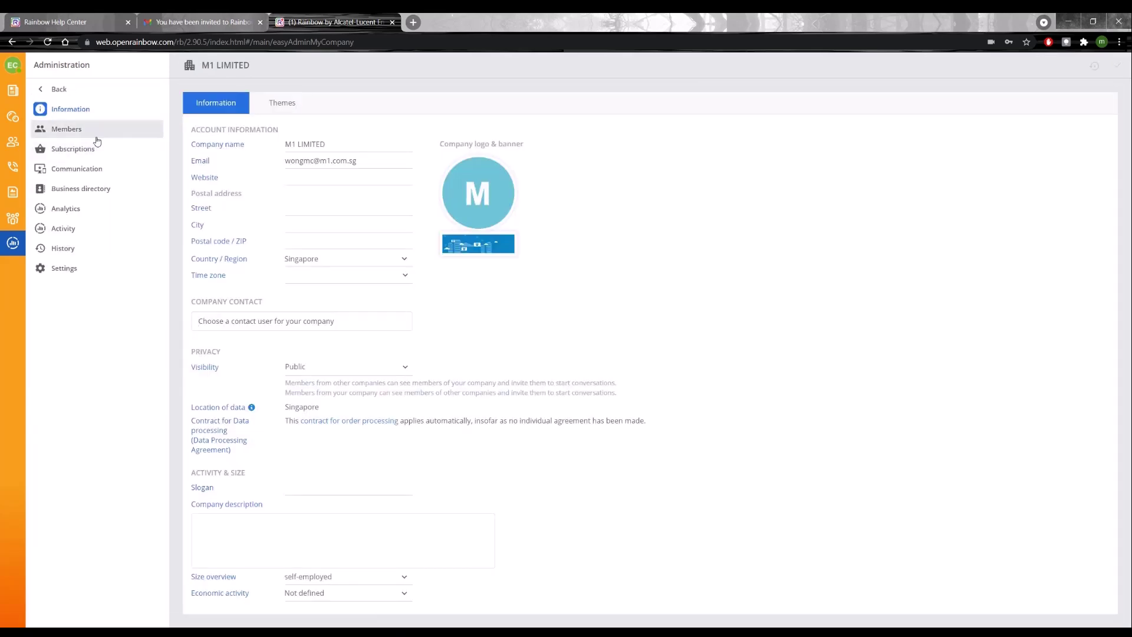
{"action": "left_click", "coordinate": [66, 129]}
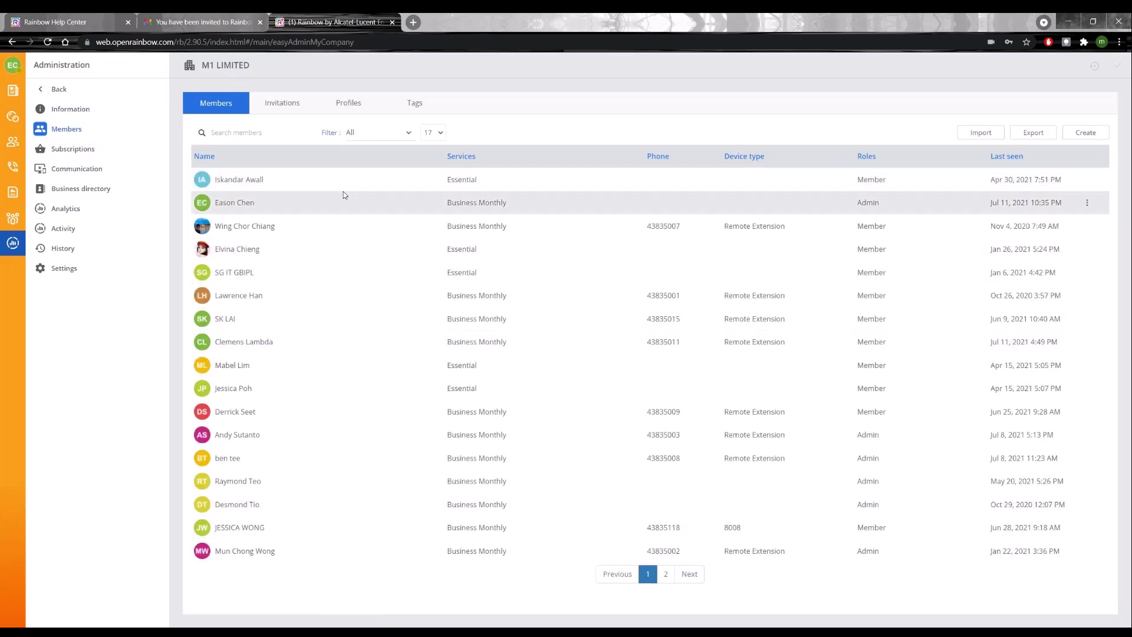
Step: Show the ten pending invitations, then open and cancel the invite form without inviting anyone
{"action": "left_click", "coordinate": [283, 104]}
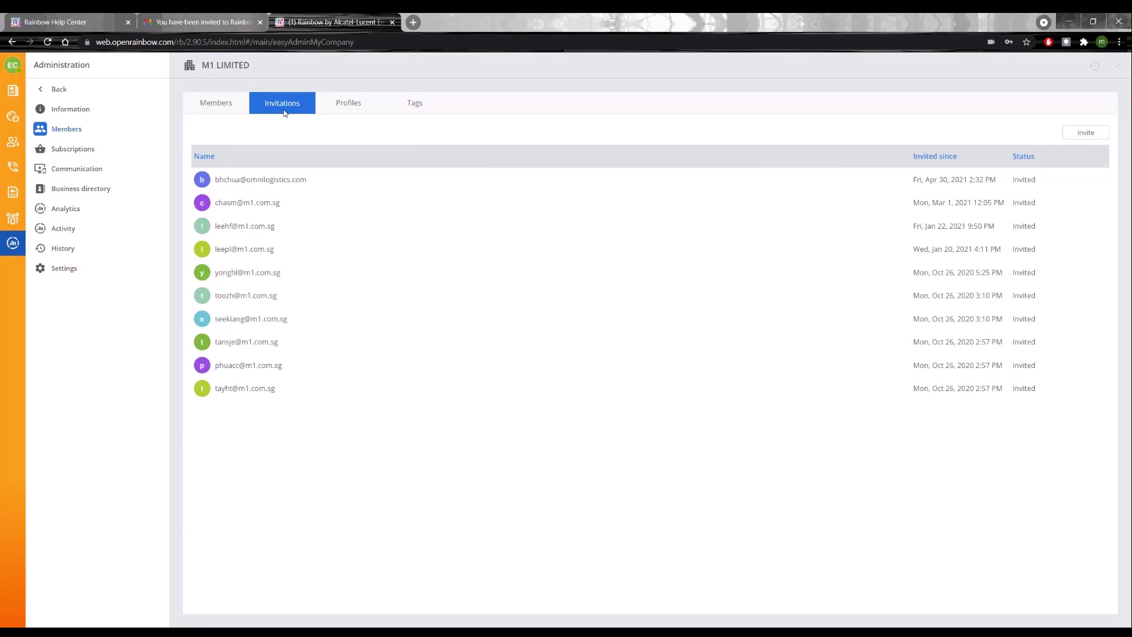
{"action": "left_click", "coordinate": [1085, 132]}
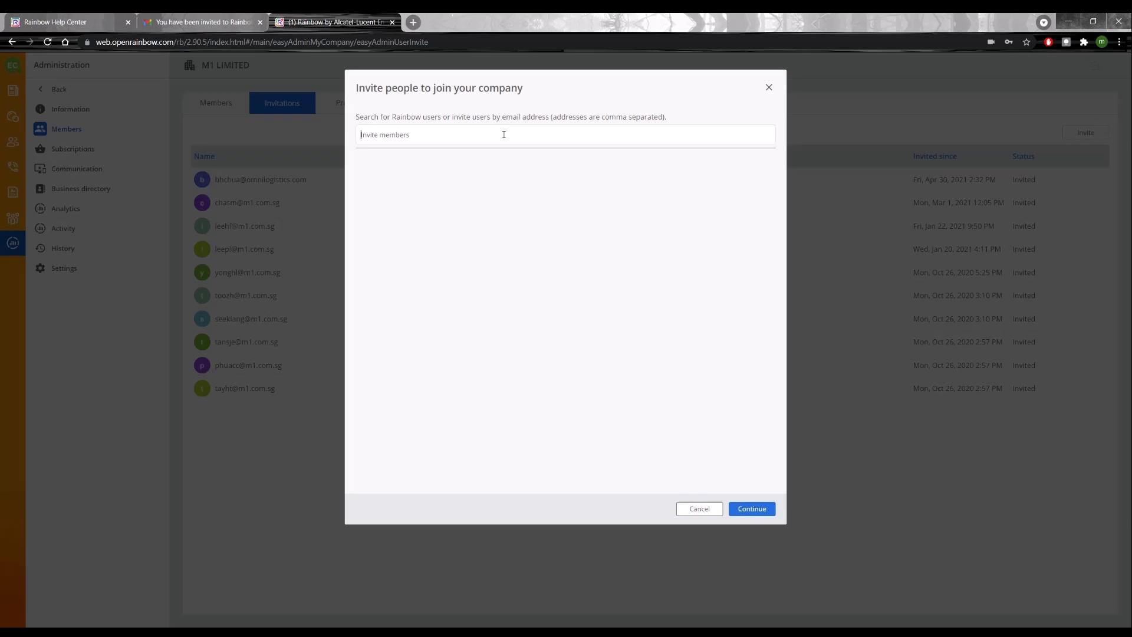
{"action": "left_click", "coordinate": [699, 509]}
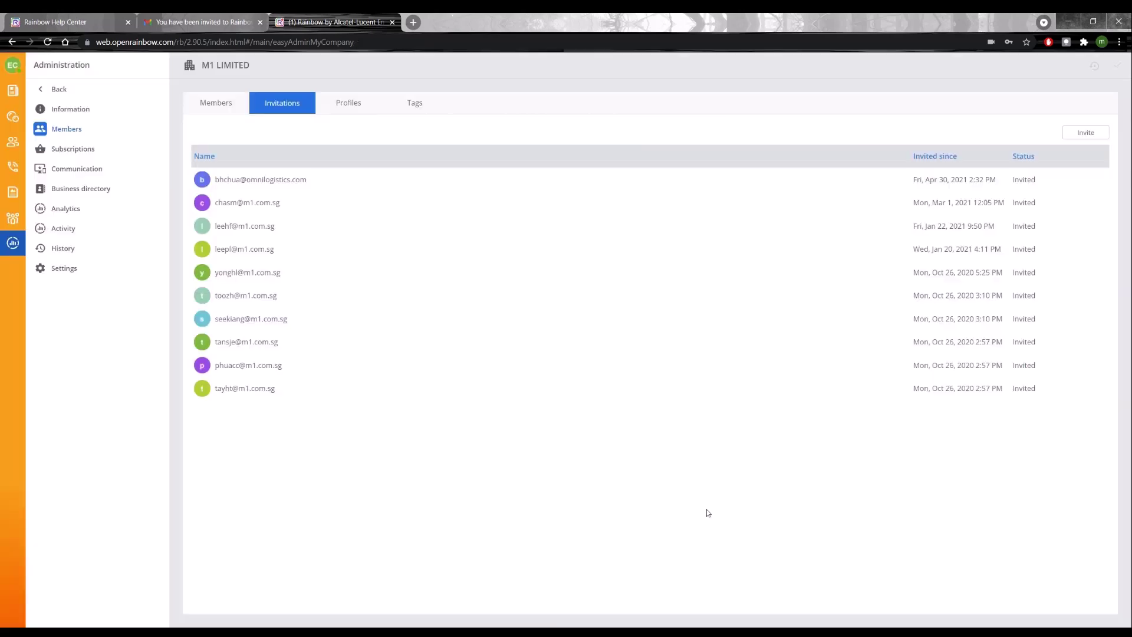
Step: Open the second member's account details from Members and look at its roles and services
{"action": "left_click", "coordinate": [221, 102]}
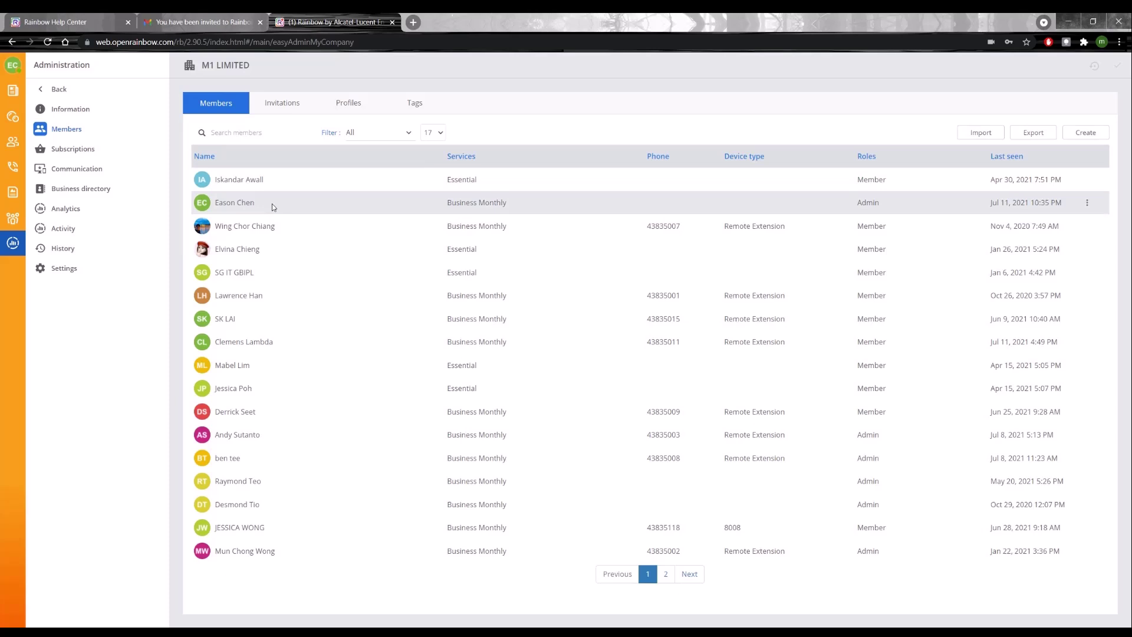
{"action": "left_click", "coordinate": [271, 204]}
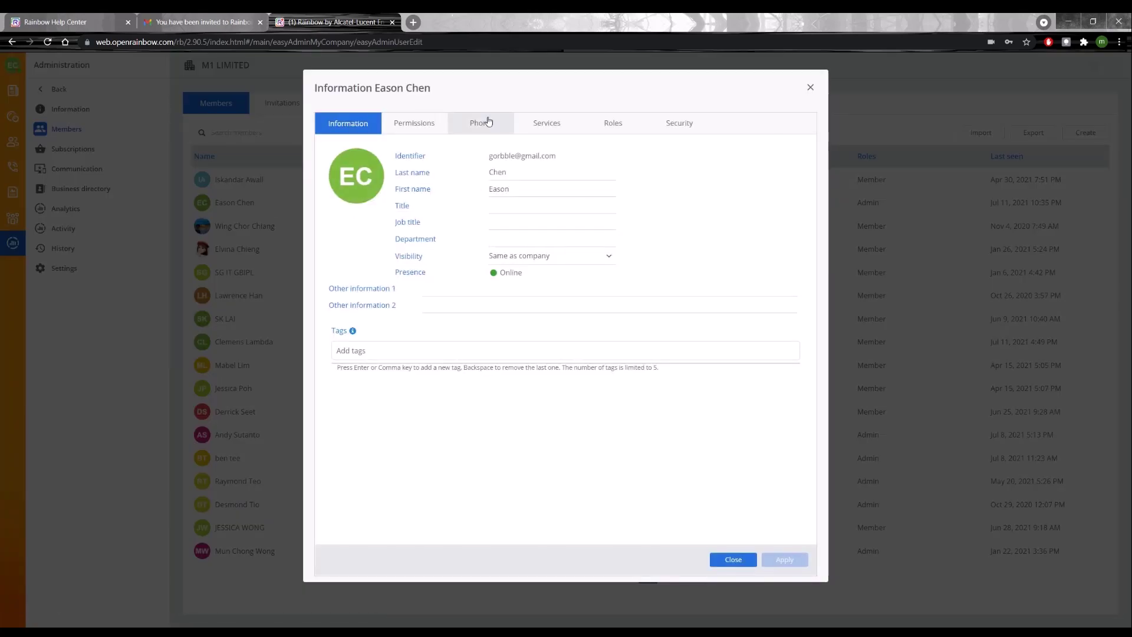
{"action": "left_click", "coordinate": [617, 124]}
{"action": "left_click", "coordinate": [547, 125]}
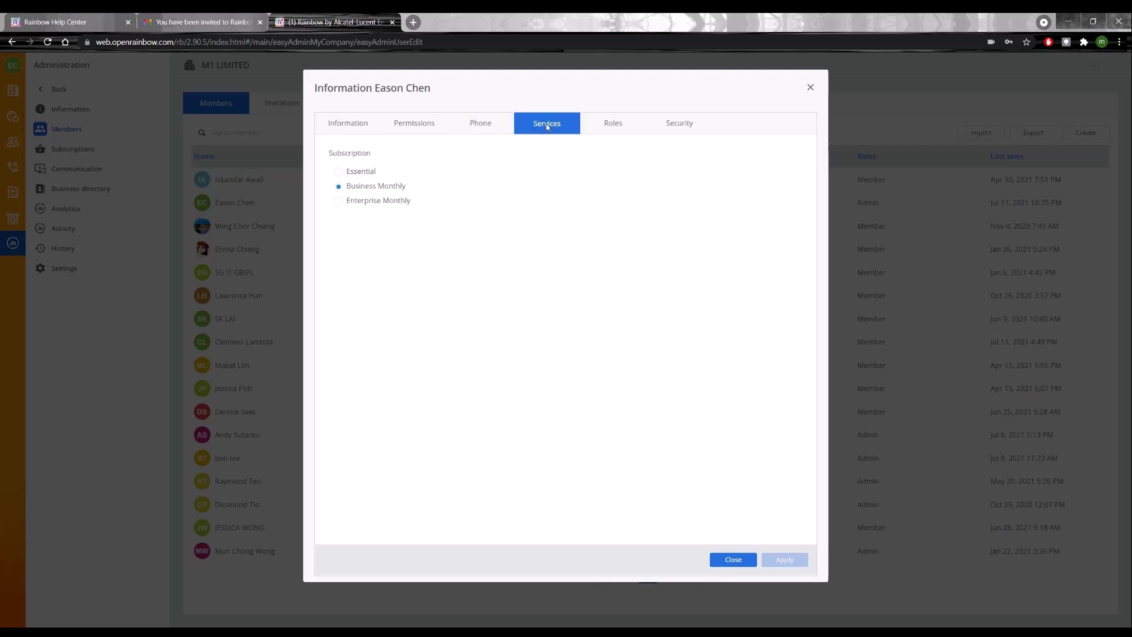
{"action": "left_click", "coordinate": [483, 125]}
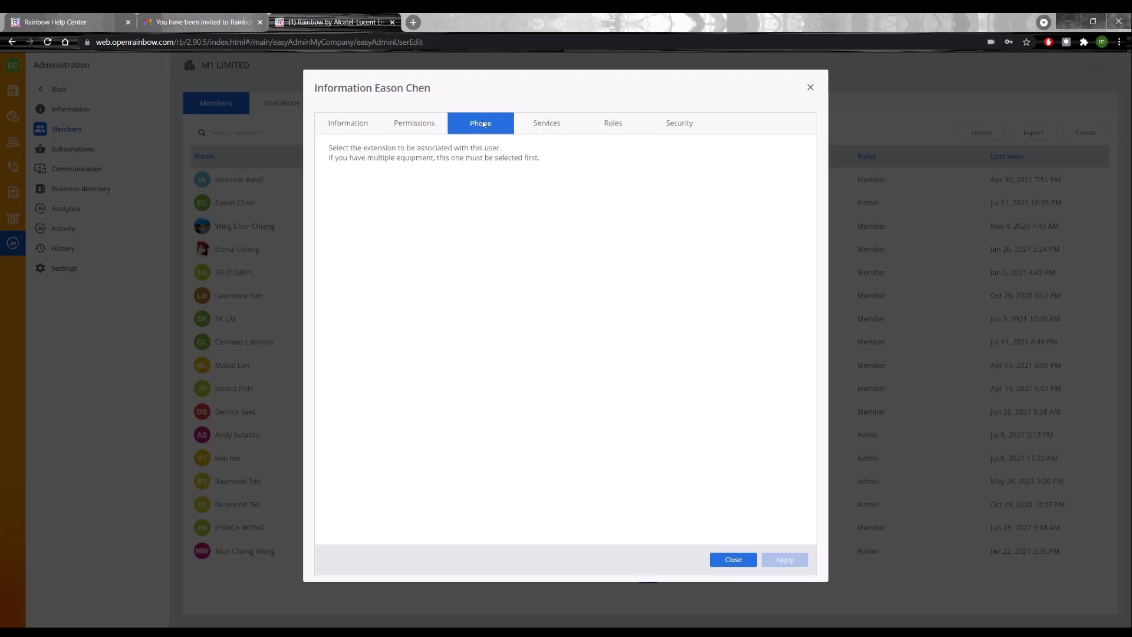
{"action": "left_click", "coordinate": [553, 195]}
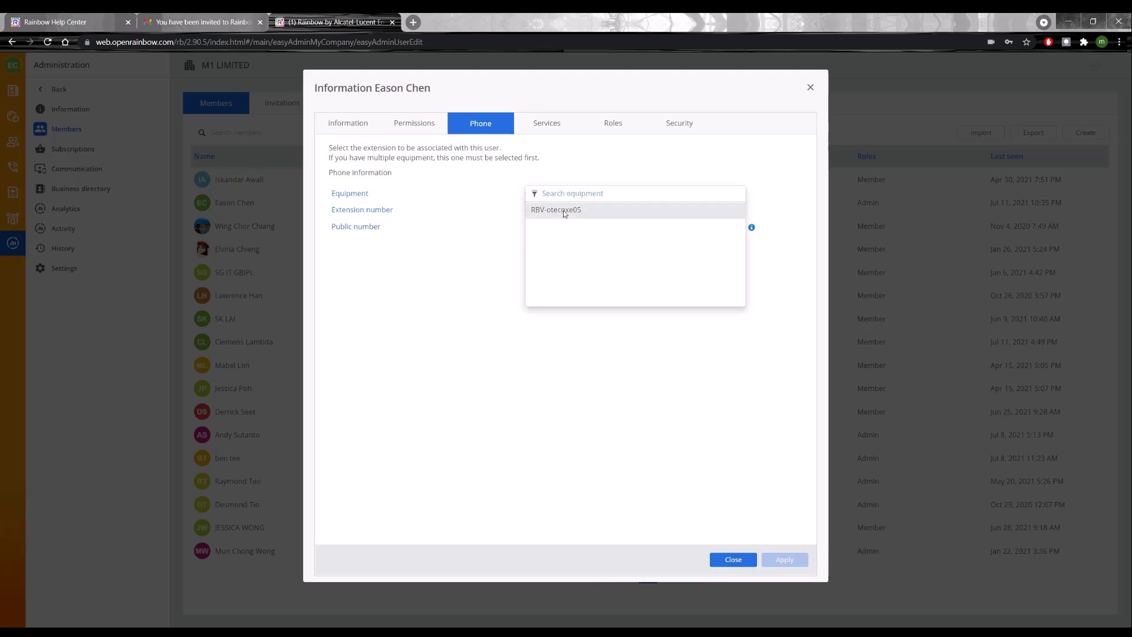
{"action": "left_click", "coordinate": [564, 211]}
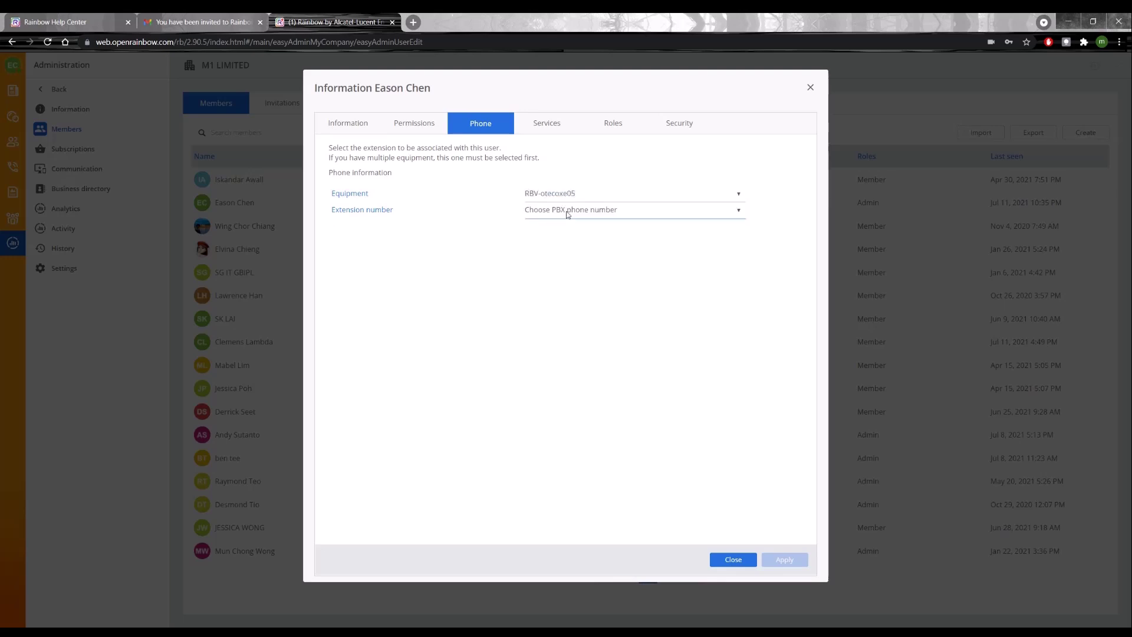
{"action": "left_click", "coordinate": [568, 211]}
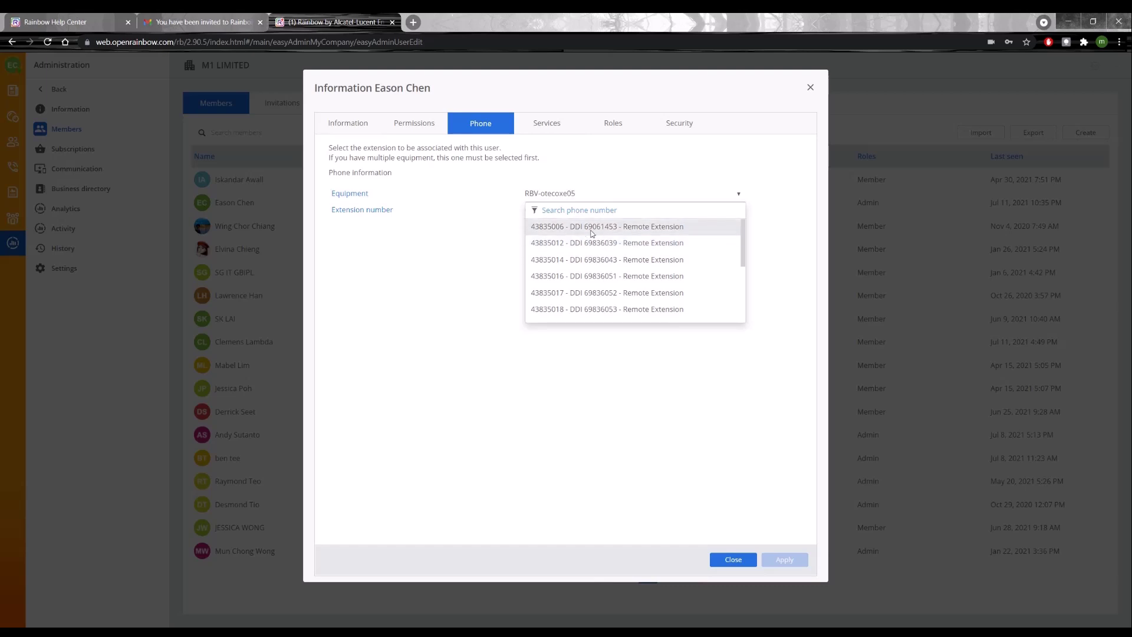
{"action": "left_click", "coordinate": [590, 227]}
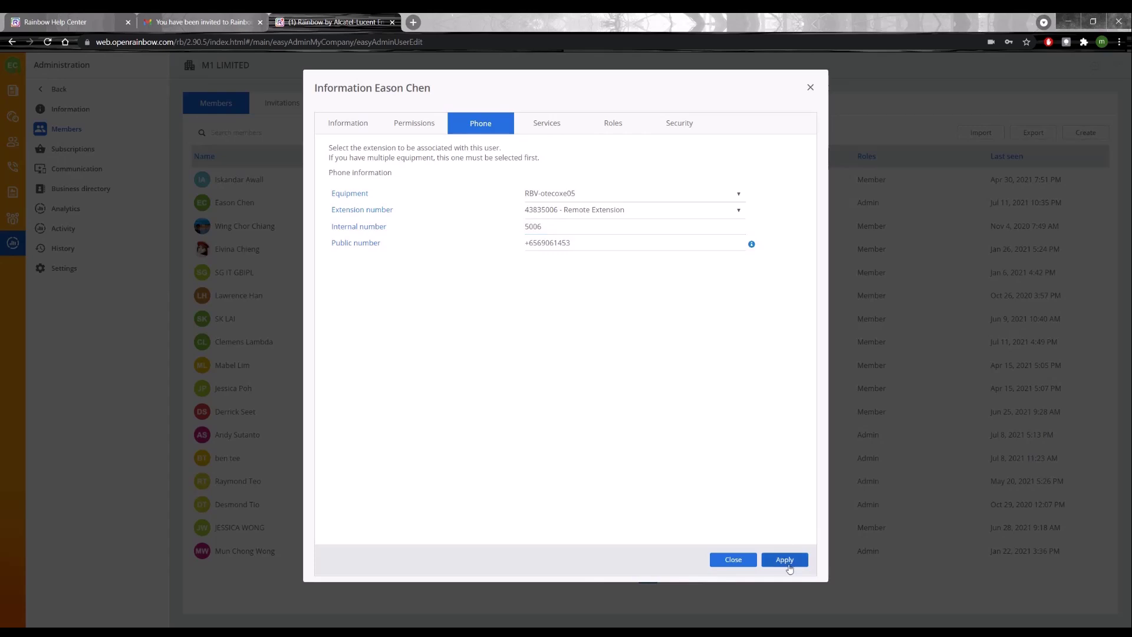
{"action": "left_click", "coordinate": [790, 565]}
{"action": "key", "text": "Escape"}
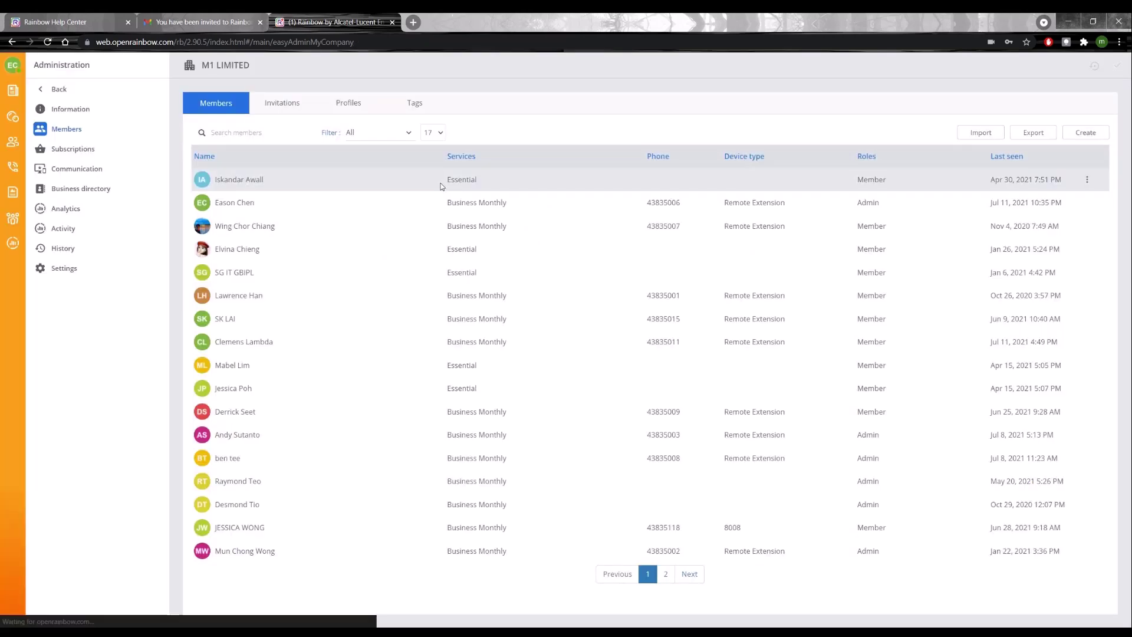
Step: Return to the channels home, then log out and sign back in with the account password
{"action": "left_click", "coordinate": [19, 100]}
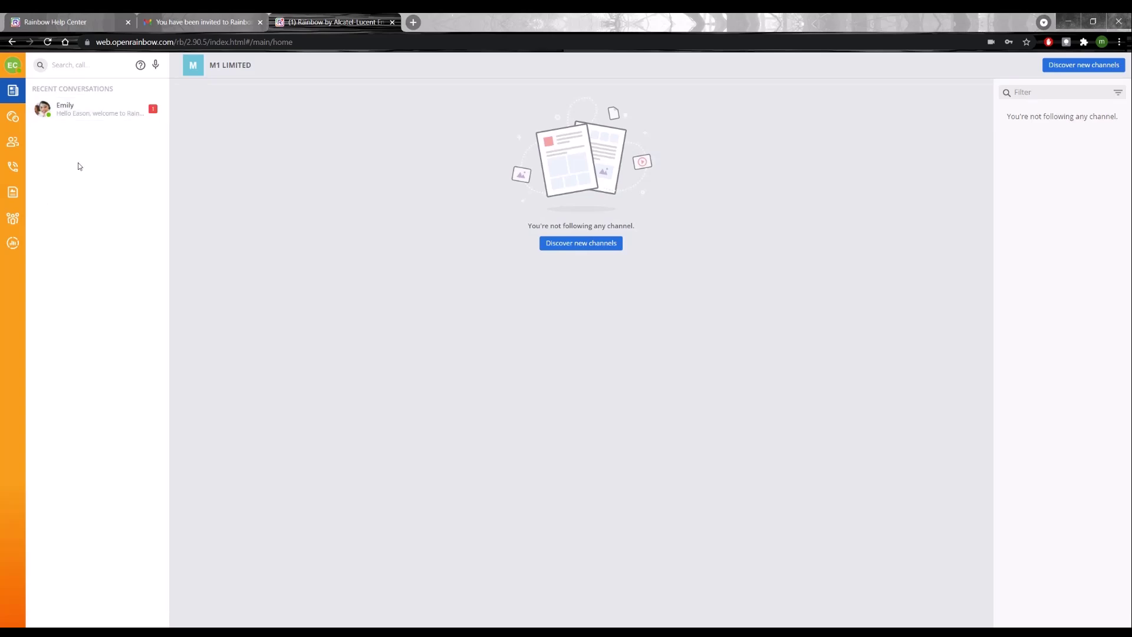
{"action": "left_click", "coordinate": [12, 65]}
{"action": "left_click", "coordinate": [53, 271]}
{"action": "left_click", "coordinate": [679, 174]}
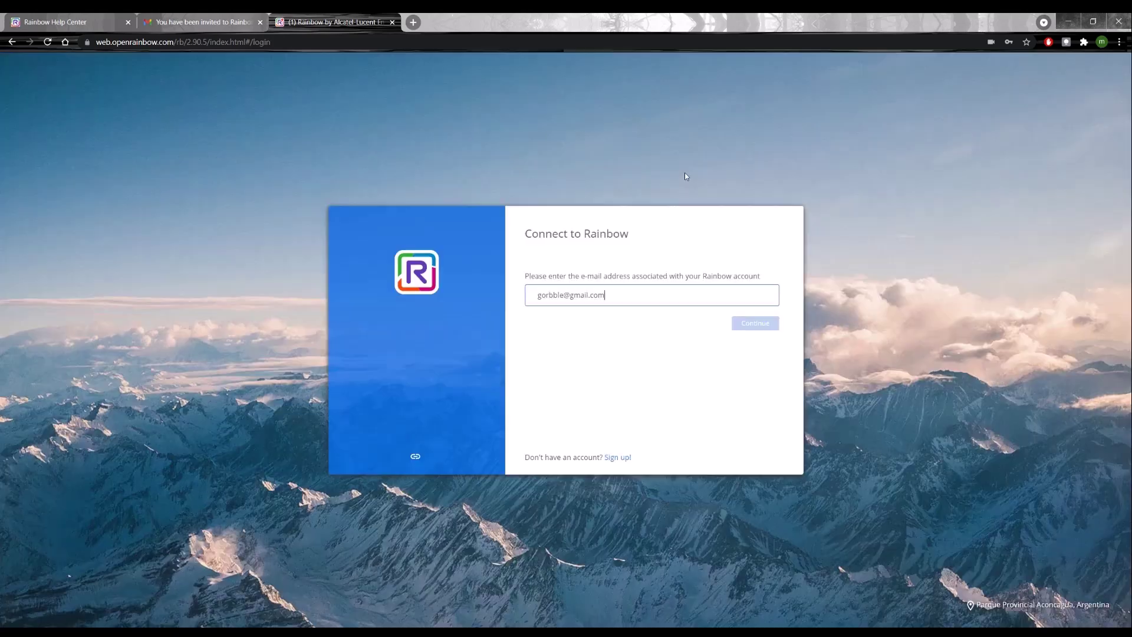
{"action": "left_click", "coordinate": [753, 324]}
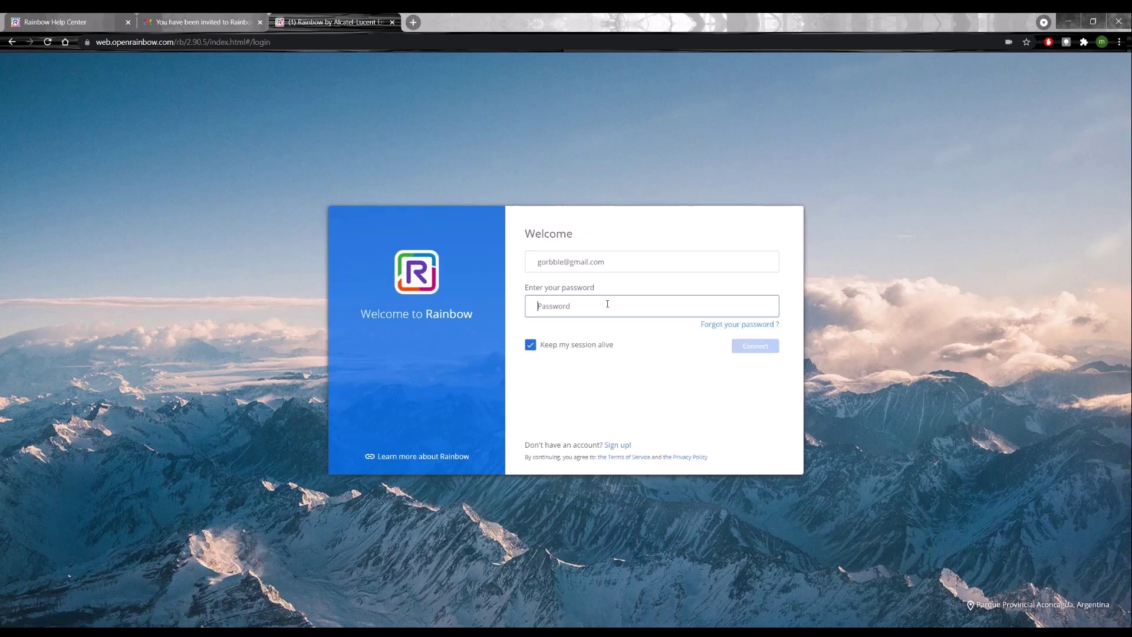
{"action": "type", "text": "•••••••"}
{"action": "key", "text": "Return"}
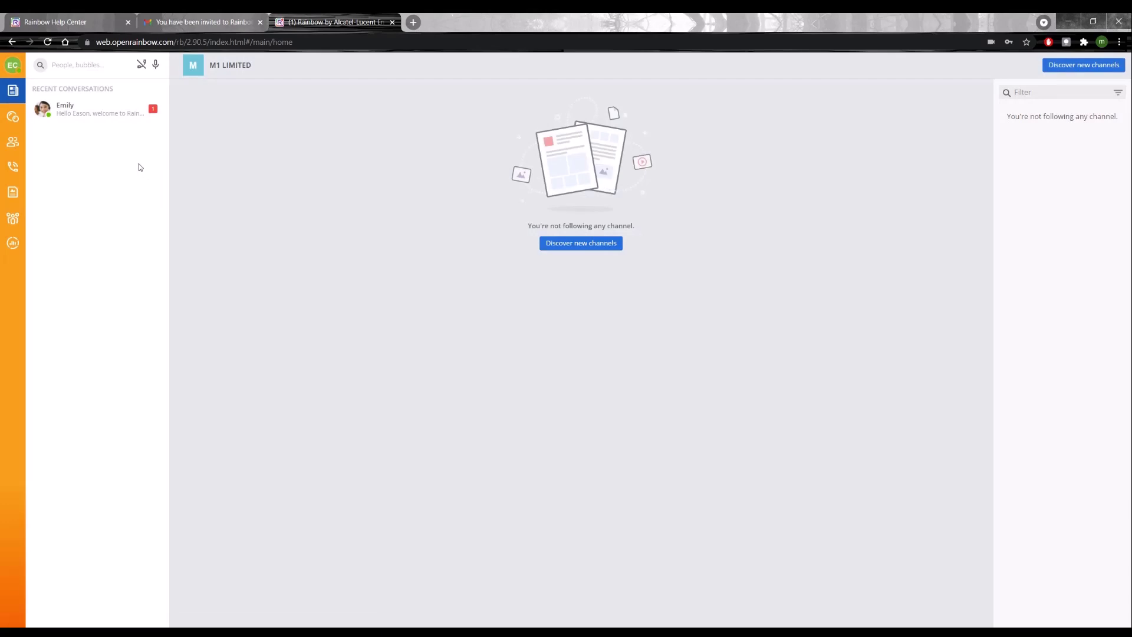
Step: Review telephony settings, keeping Computer (Internet calls) as the current phone, and close settings
{"action": "left_click", "coordinate": [12, 65]}
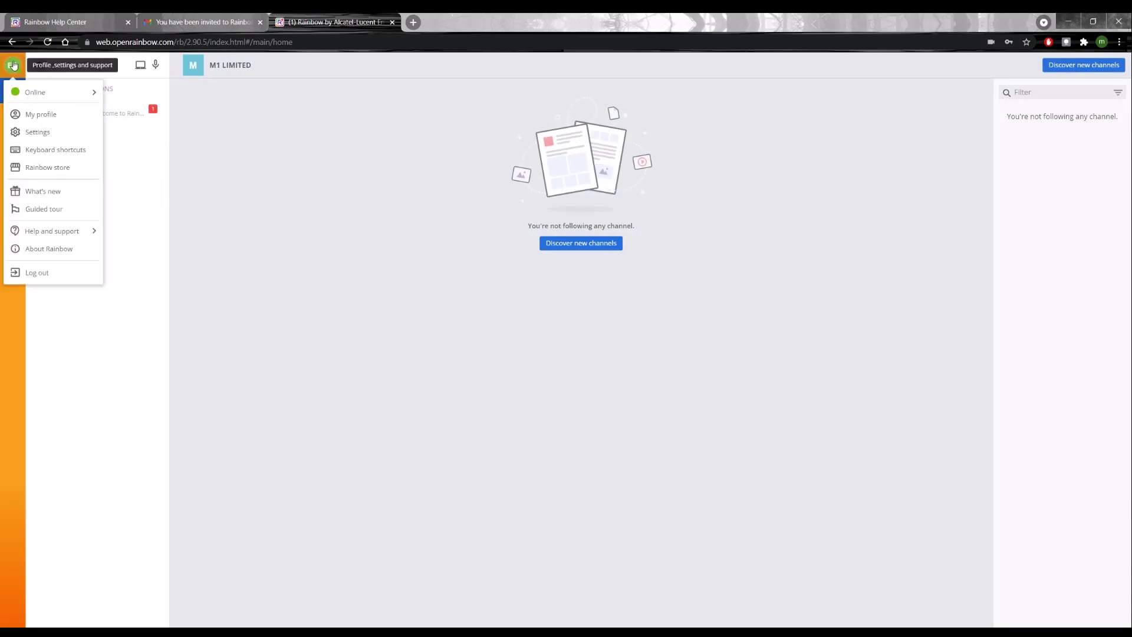
{"action": "left_click", "coordinate": [38, 132]}
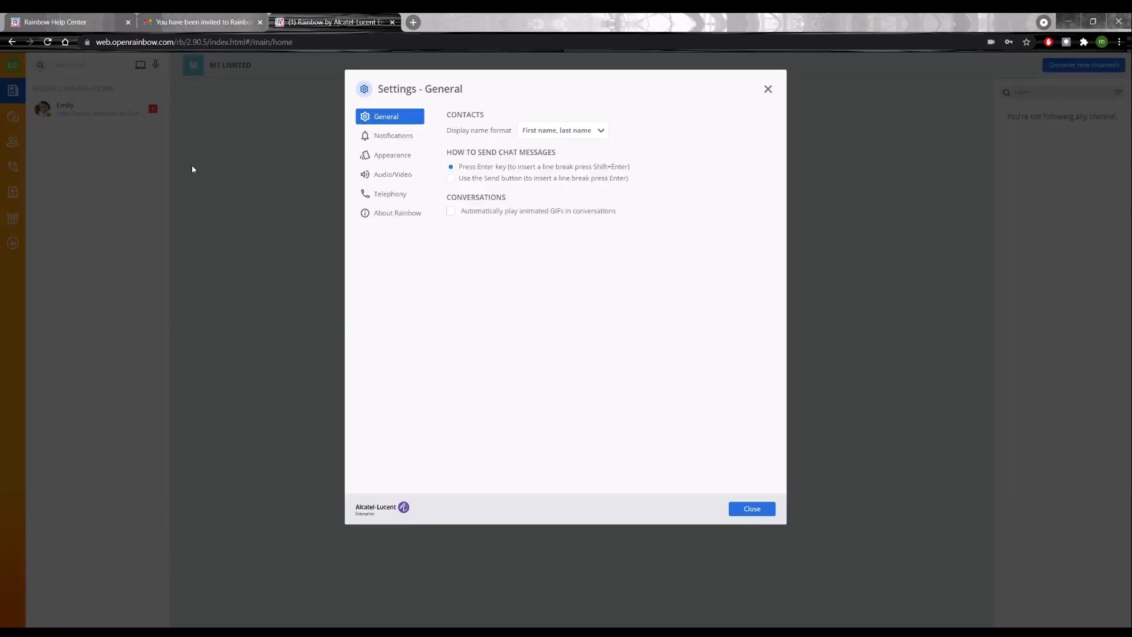
{"action": "left_click", "coordinate": [411, 194]}
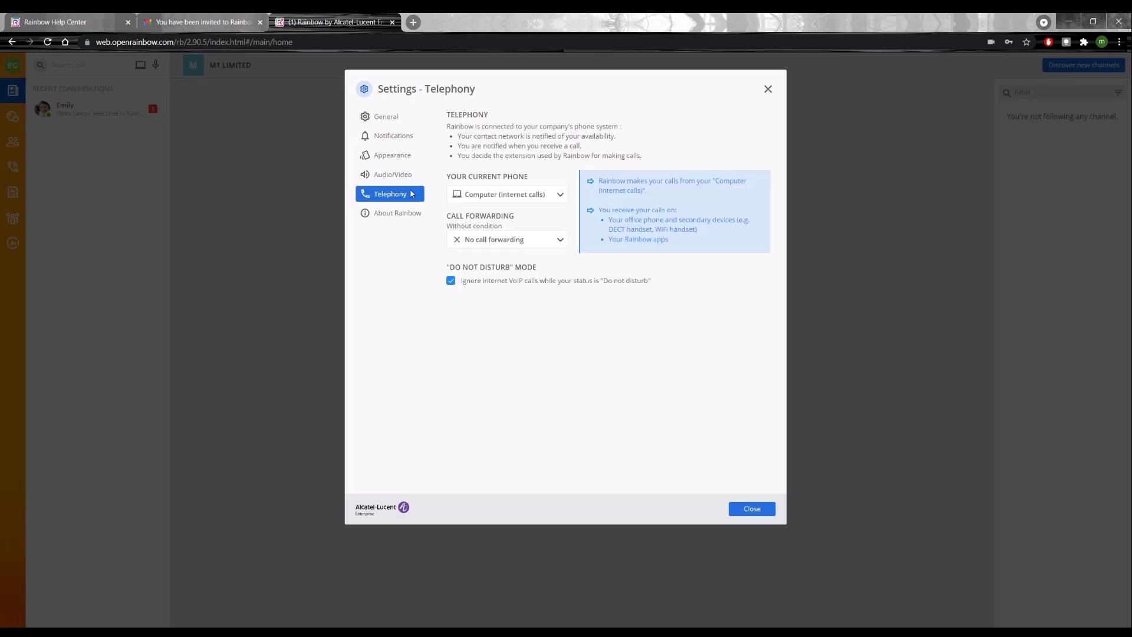
{"action": "left_click", "coordinate": [520, 196]}
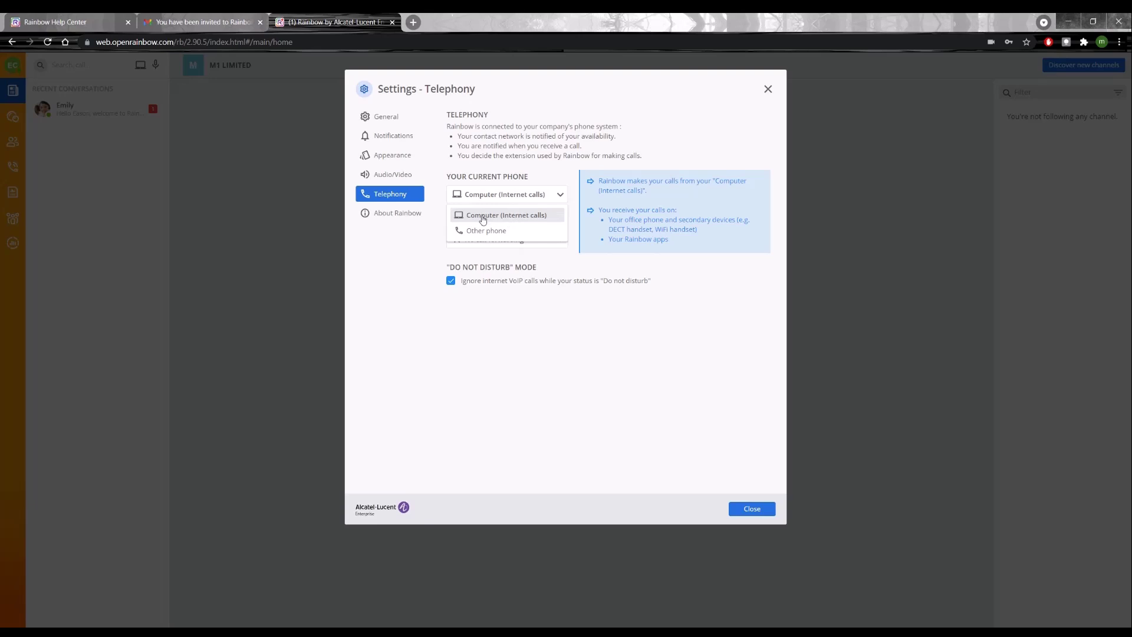
{"action": "left_click", "coordinate": [503, 197]}
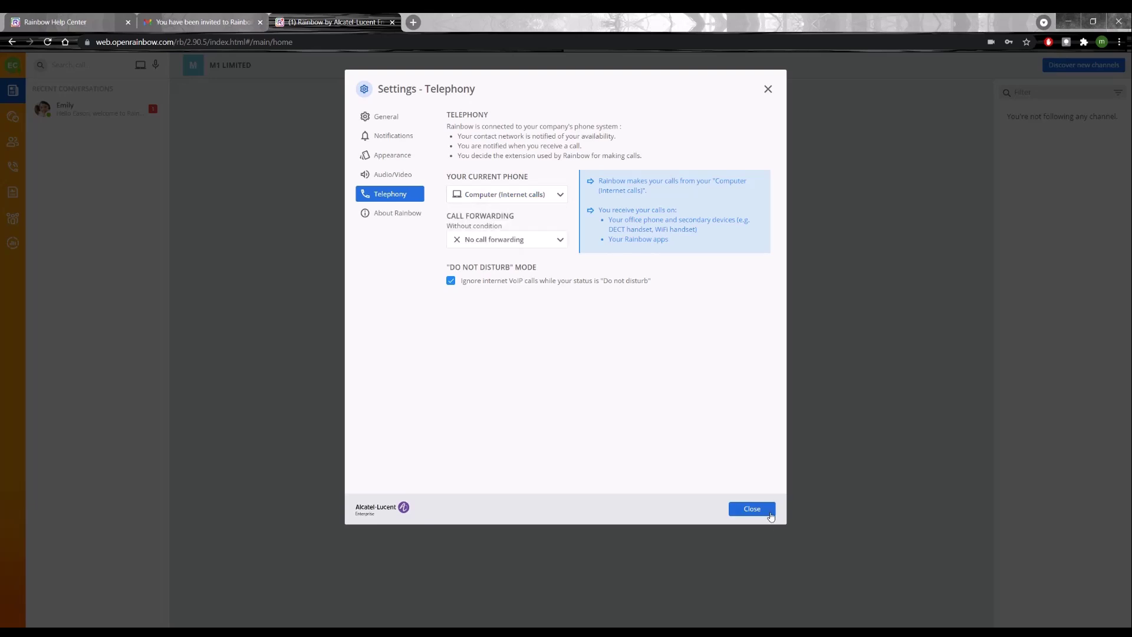
{"action": "left_click", "coordinate": [770, 513]}
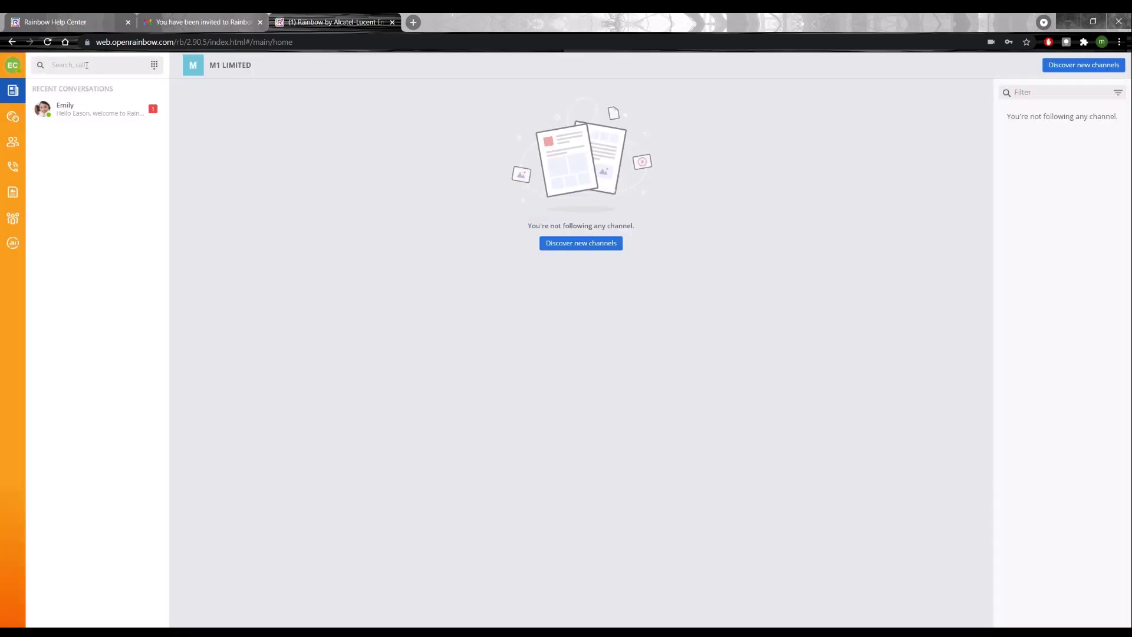
Step: Dial the external work phone number on the keypad and place the call
{"action": "left_click", "coordinate": [155, 66]}
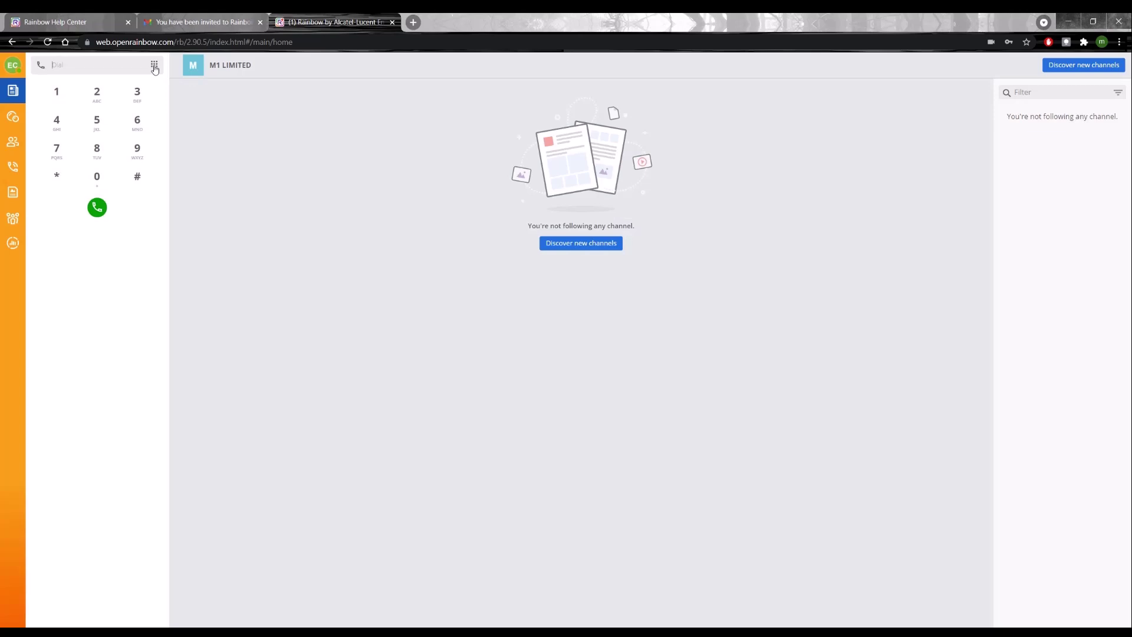
{"action": "left_click", "coordinate": [138, 121]}
{"action": "left_click", "coordinate": [96, 121]}
{"action": "left_click", "coordinate": [57, 121]}
{"action": "left_click", "coordinate": [97, 92]}
{"action": "left_click", "coordinate": [97, 207]}
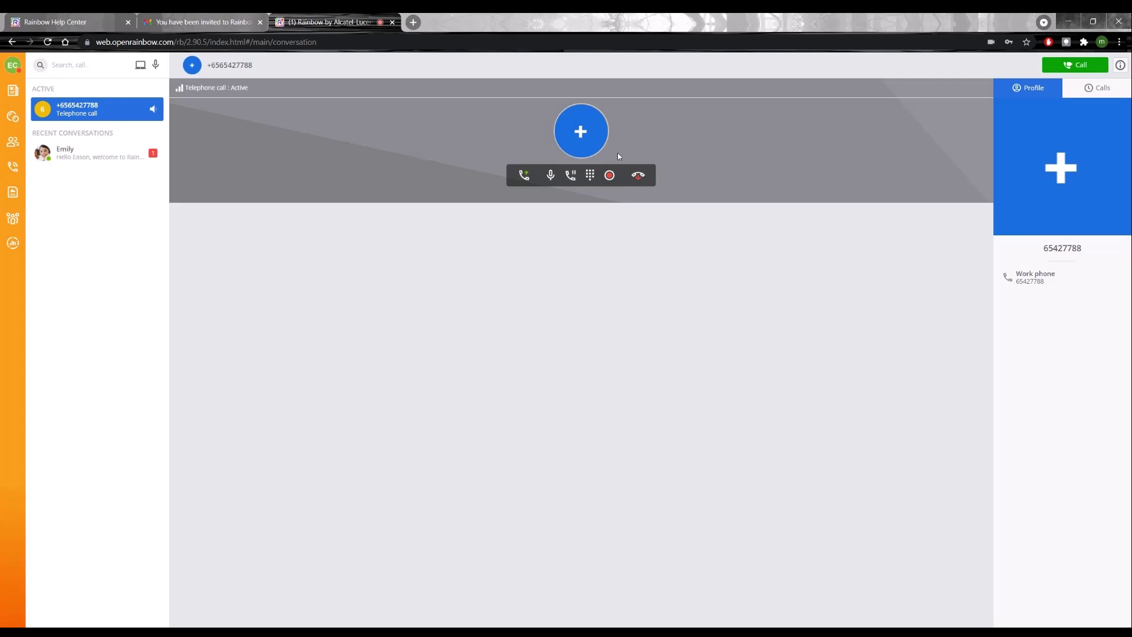
Step: Mute and unmute the microphone, then put the call on hold and resume it
{"action": "left_click", "coordinate": [523, 177]}
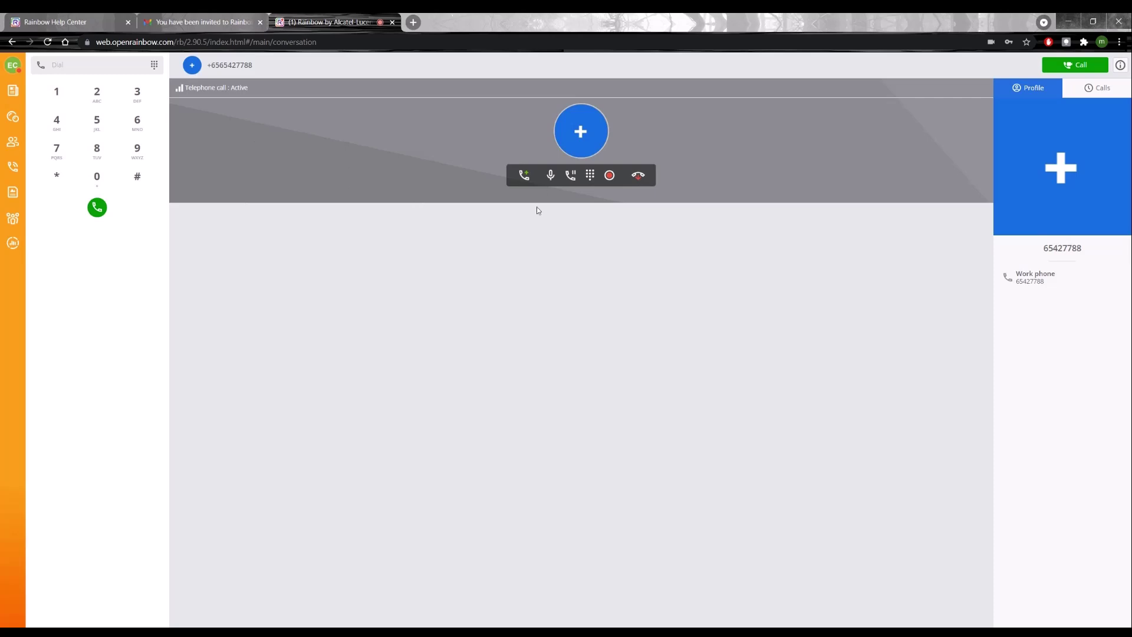
{"action": "left_click", "coordinate": [550, 177]}
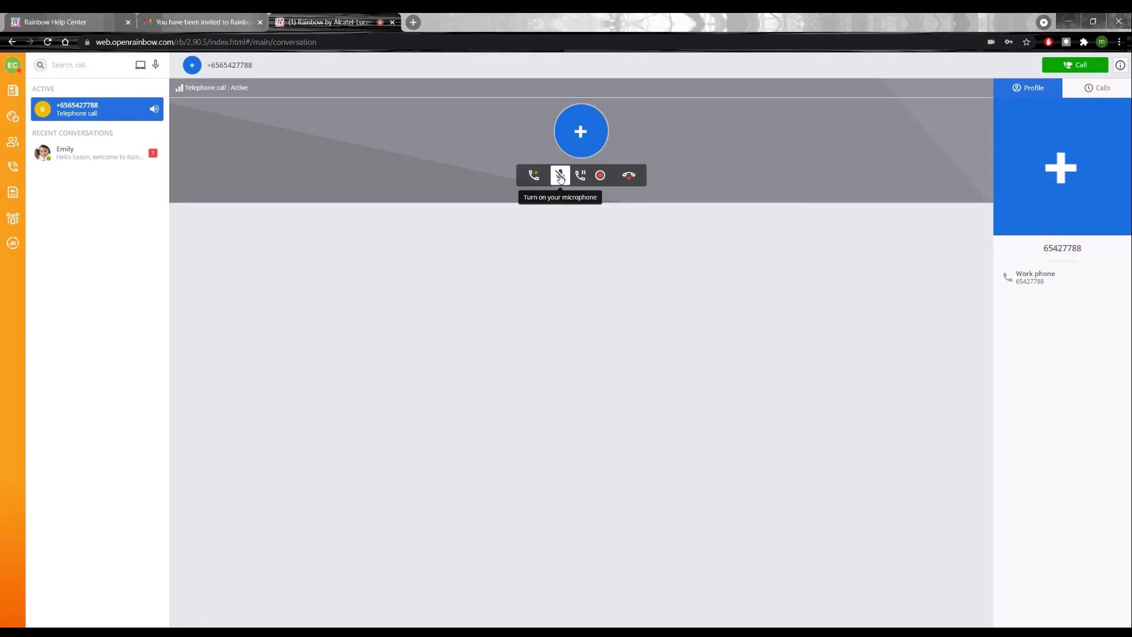
{"action": "left_click", "coordinate": [560, 176]}
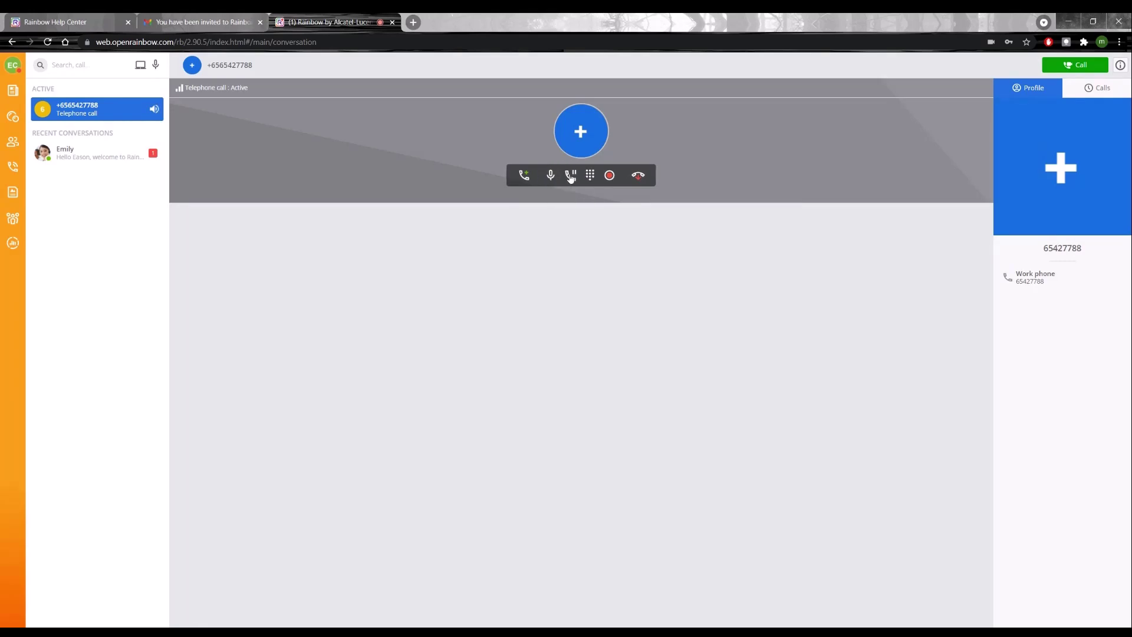
{"action": "left_click", "coordinate": [571, 176]}
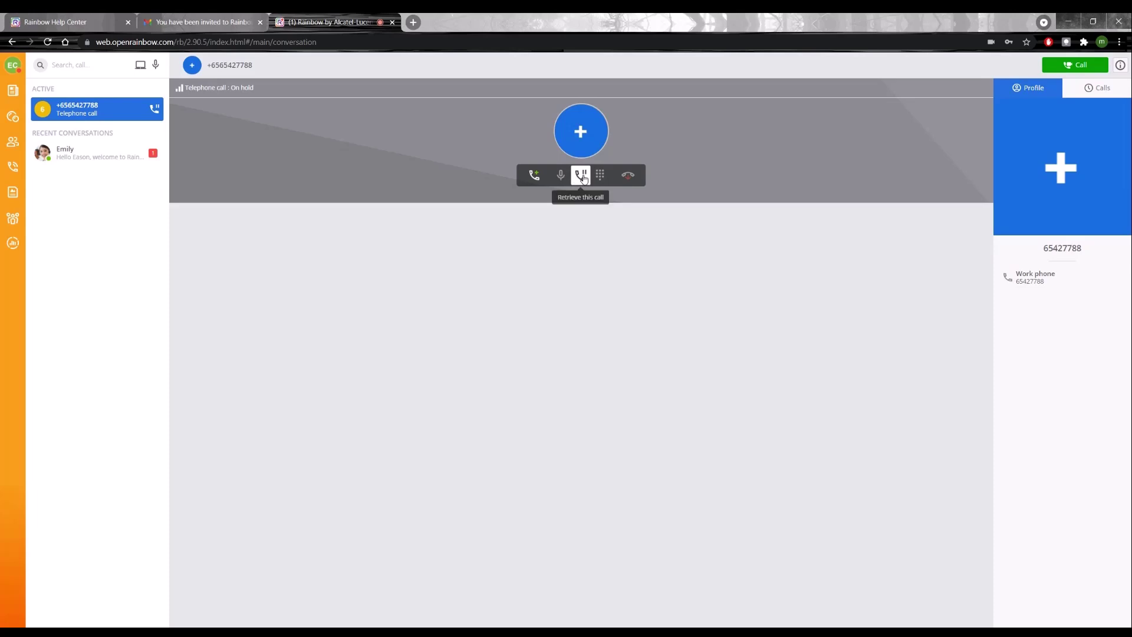
{"action": "left_click", "coordinate": [581, 178]}
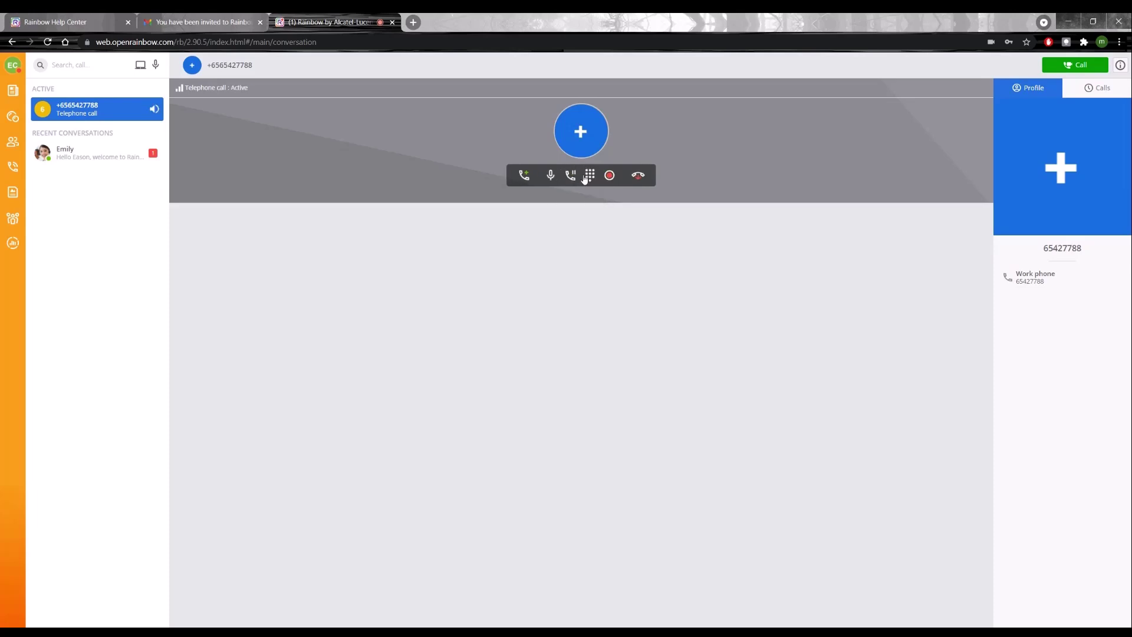
Step: Open and close the in-call keypad, then start recording the call
{"action": "left_click", "coordinate": [590, 177]}
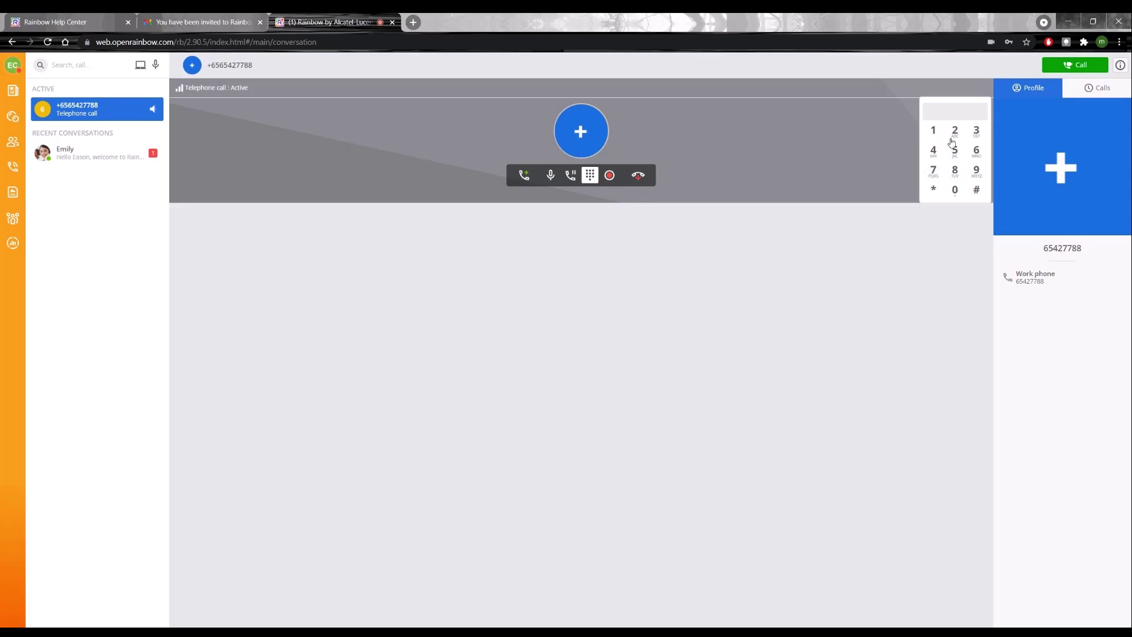
{"action": "left_click", "coordinate": [590, 176]}
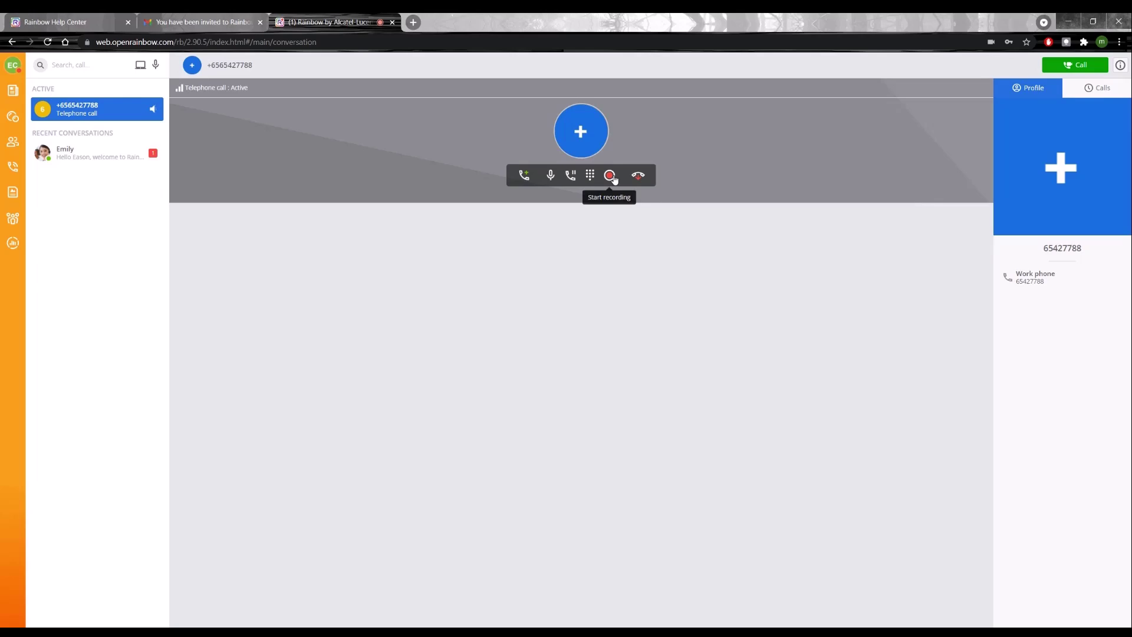
{"action": "left_click", "coordinate": [610, 175]}
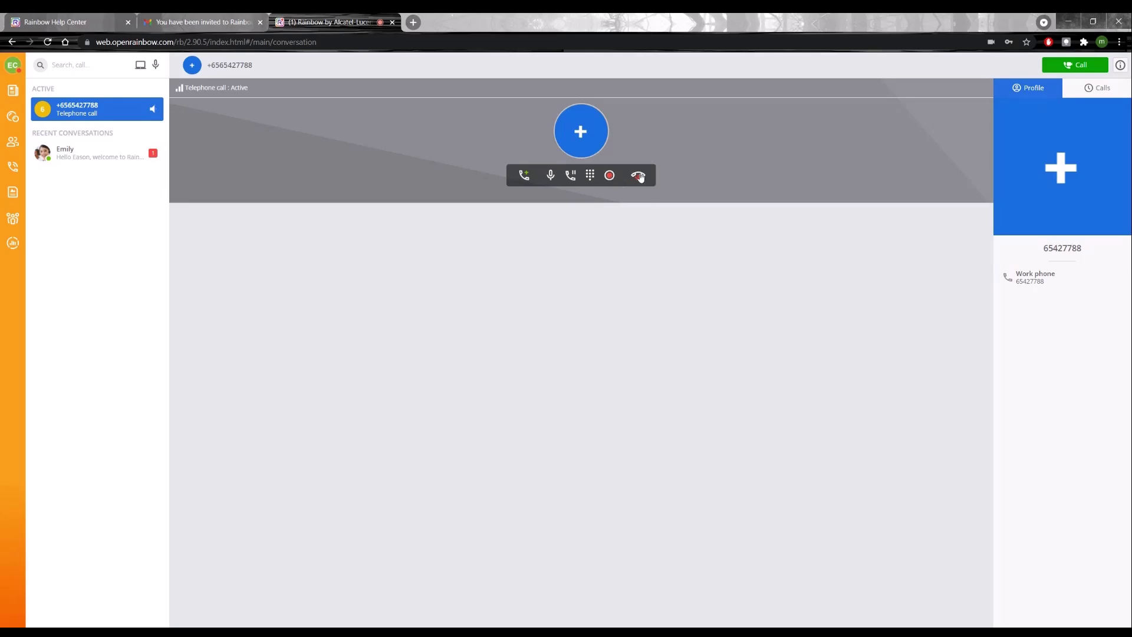
Step: End the call, save its recording to the computer as an MP4, and return to the Rainbow Help Center
{"action": "left_click", "coordinate": [639, 175]}
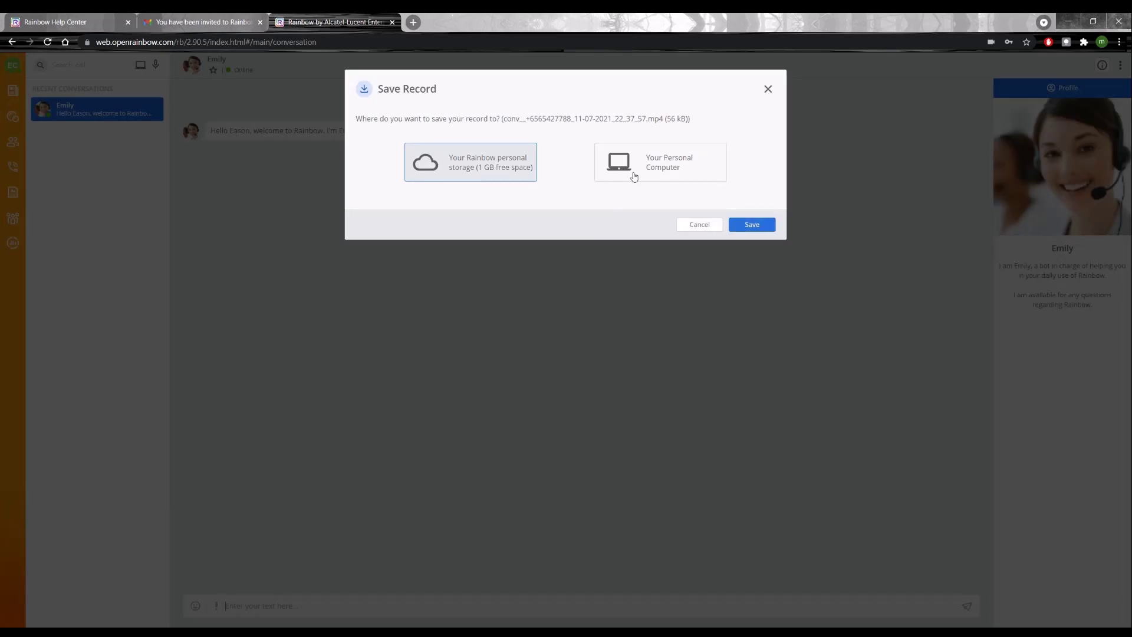
{"action": "left_click", "coordinate": [665, 166]}
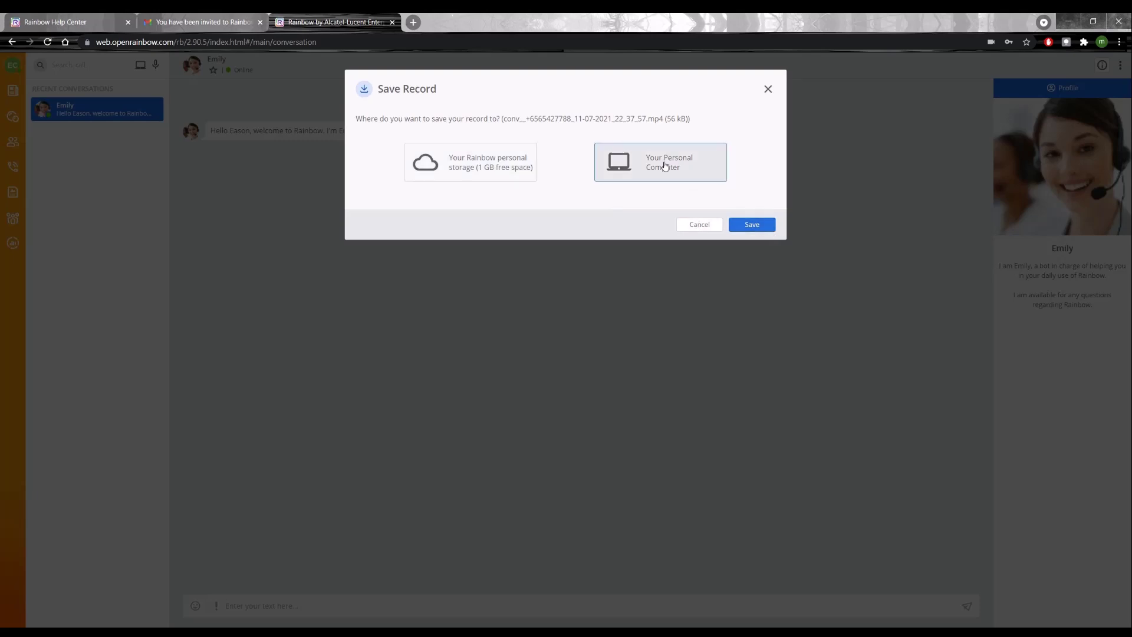
{"action": "left_click", "coordinate": [766, 226]}
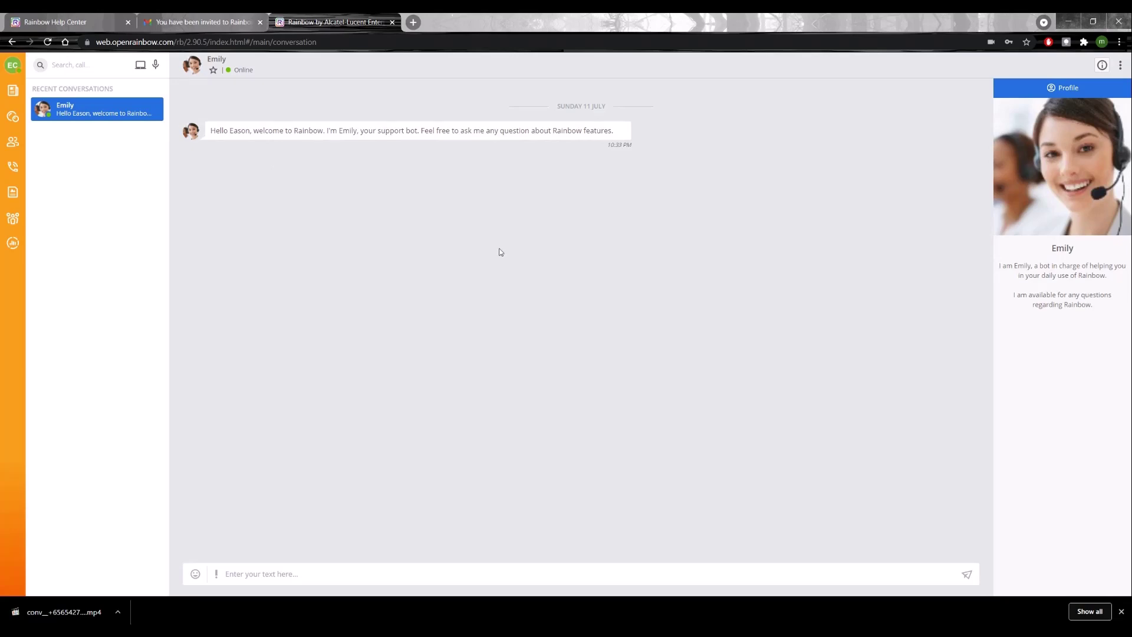
{"action": "left_click", "coordinate": [88, 22]}
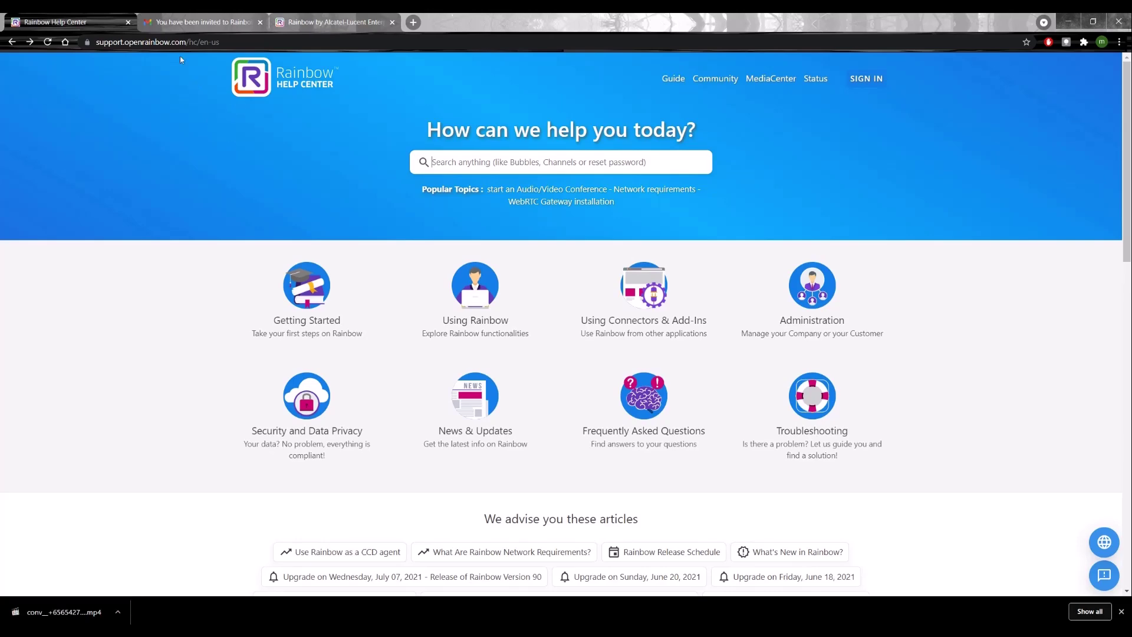
Step: Check the invitation email, then search the Help Center for 'download' and read the Download Rainbow Applications and Connectors article
{"action": "left_click", "coordinate": [179, 22]}
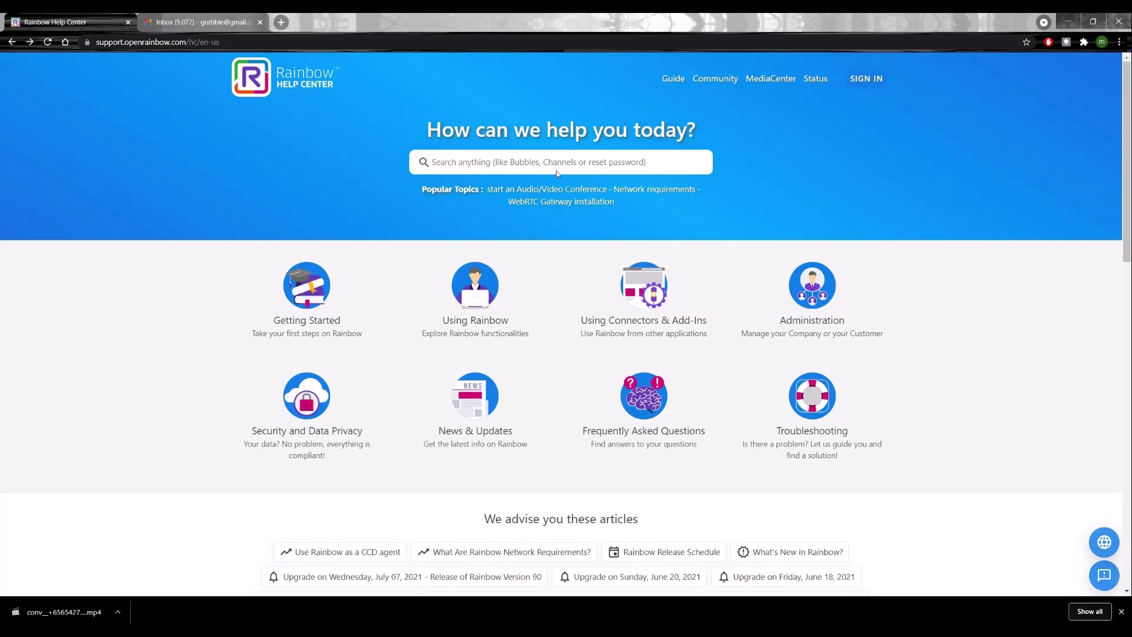
{"action": "left_click", "coordinate": [498, 164]}
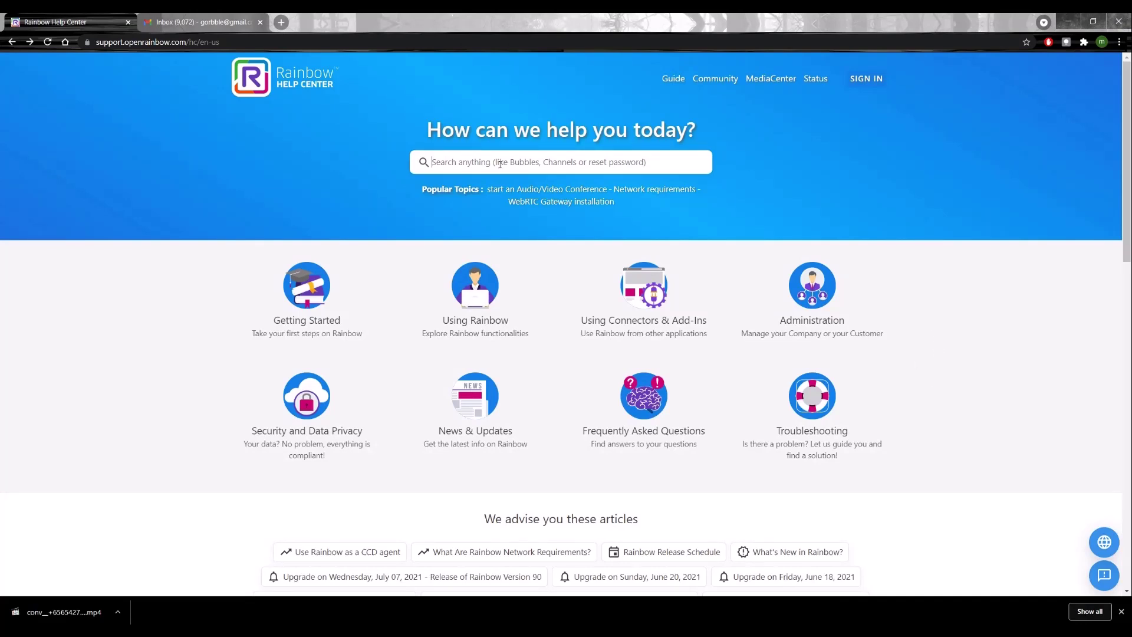
{"action": "type", "text": "download"}
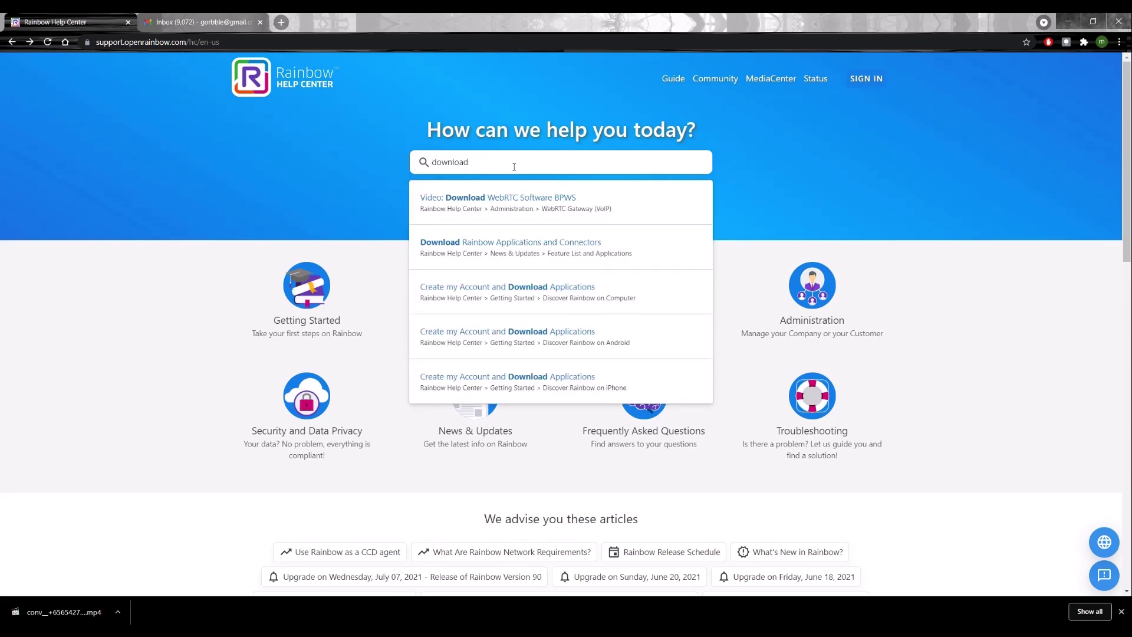
{"action": "left_click", "coordinate": [530, 248]}
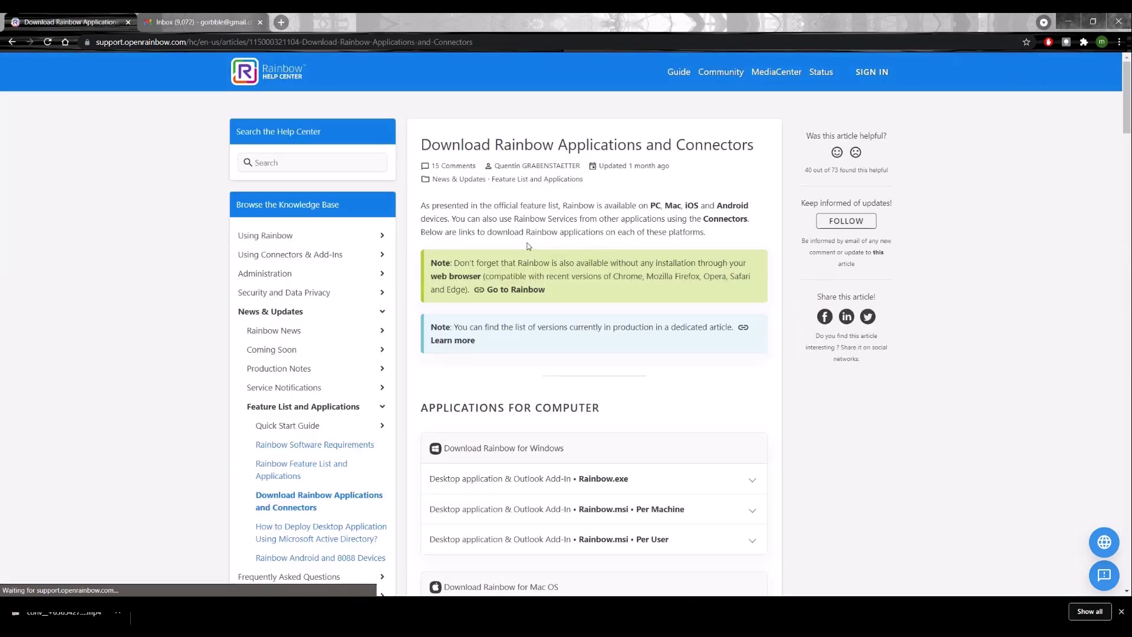
{"action": "scroll", "coordinate": [548, 257], "scroll_direction": "down", "scroll_amount": 5}
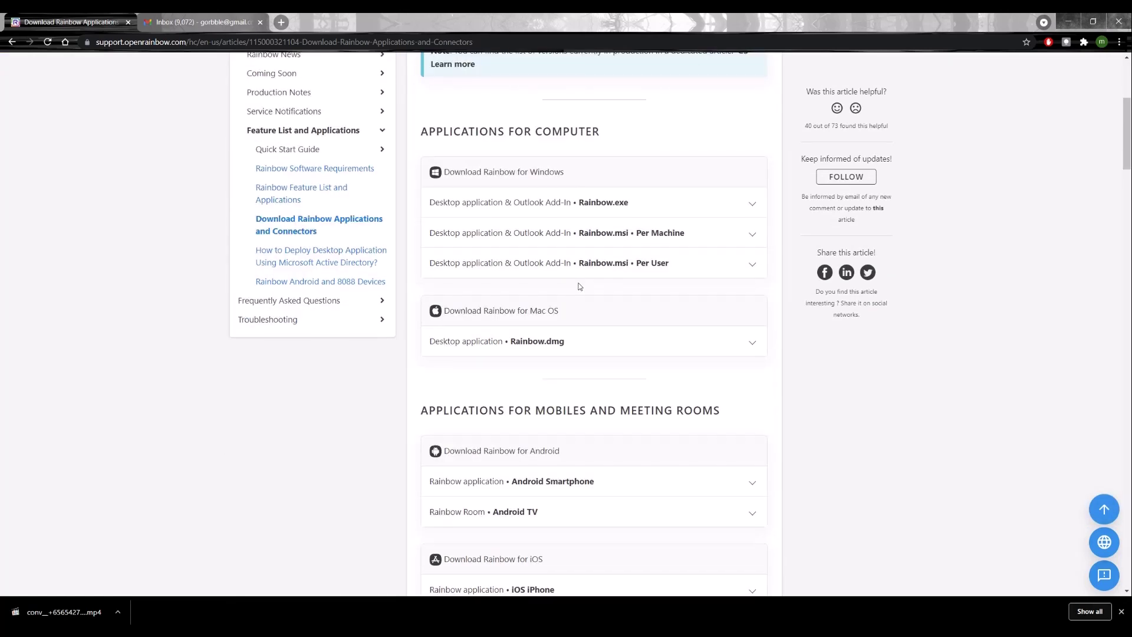
{"action": "scroll", "coordinate": [560, 328], "scroll_direction": "down", "scroll_amount": 8}
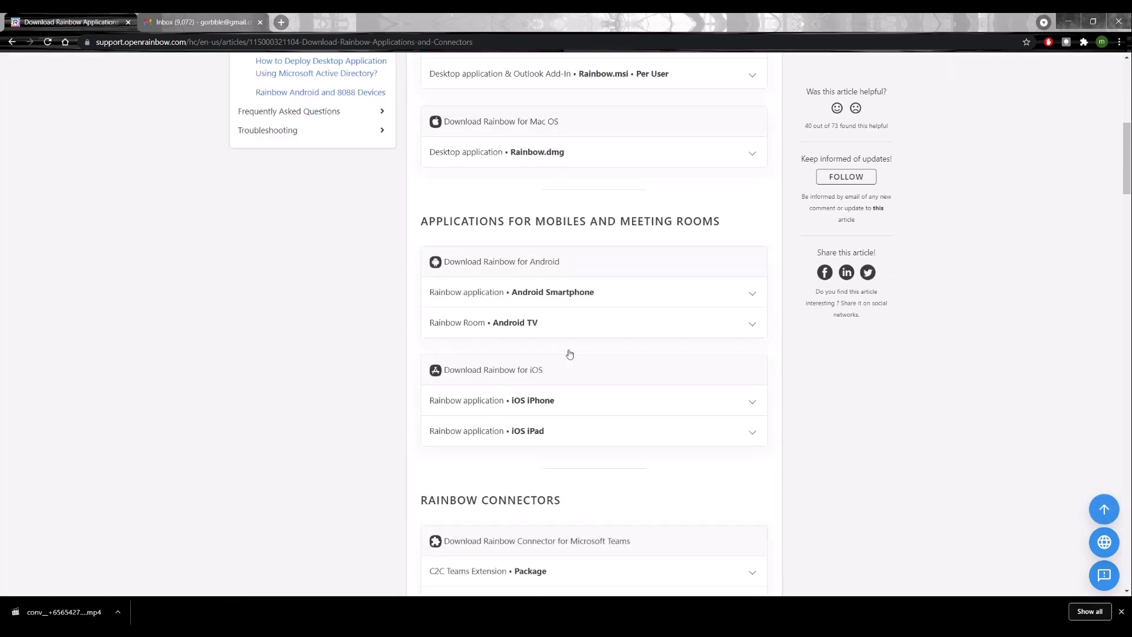
{"action": "scroll", "coordinate": [570, 383], "scroll_direction": "up", "scroll_amount": 15}
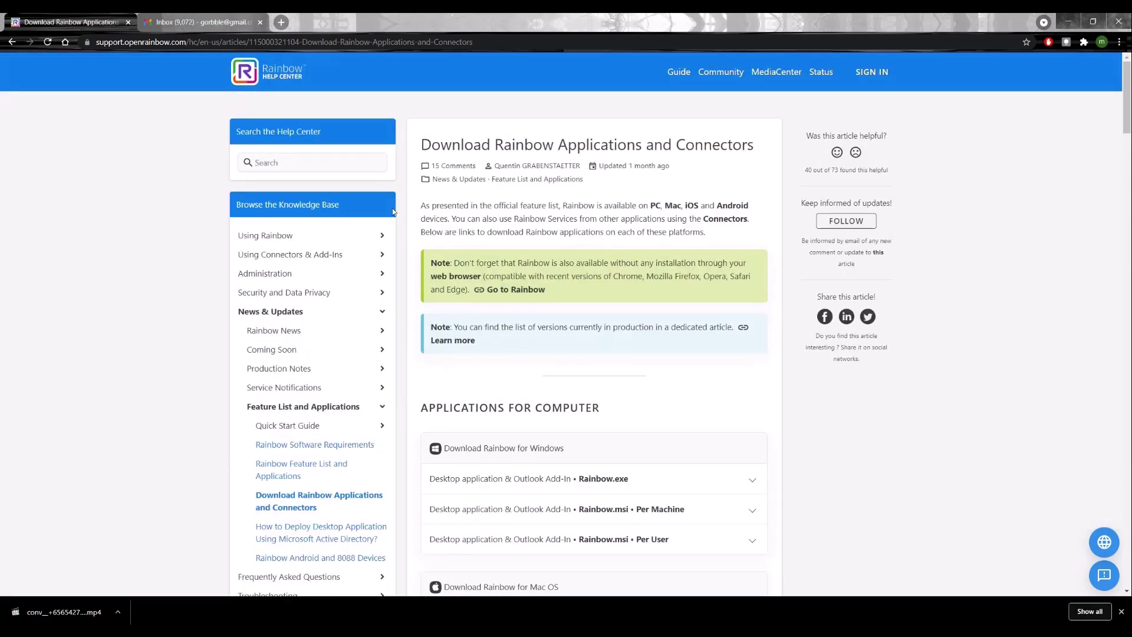